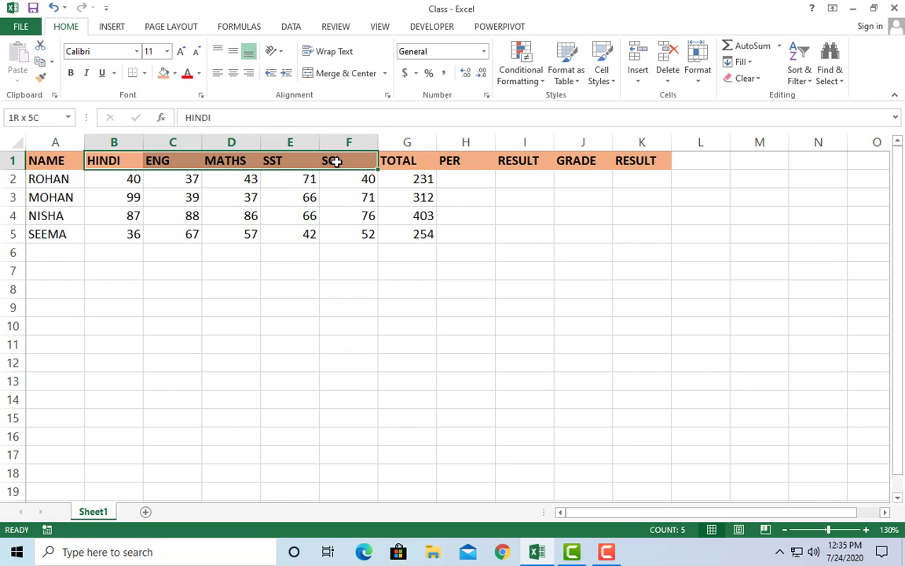
Examine the student names, the five subjects' marks and the formulas in the TOTAL column.
left_click(182, 326)
left_click(58, 167)
left_click_drag(60, 176, 56, 230)
left_click(172, 289)
left_click_drag(119, 181, 329, 228)
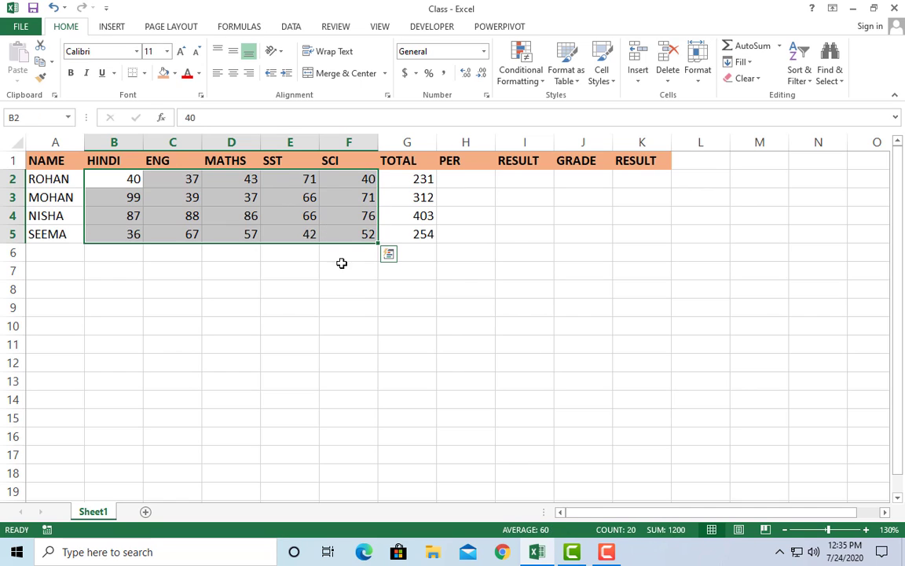
left_click(426, 292)
left_click(422, 179)
left_click_drag(424, 203, 420, 229)
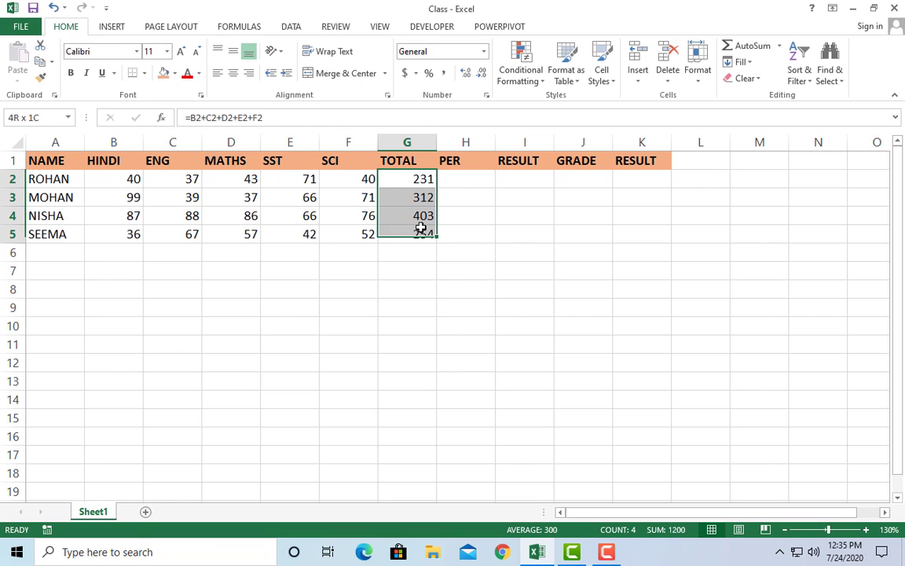
left_click(408, 180)
Enter the percentage formula =G2/500*100 in cell H2 of the PER column.
left_click(469, 182)
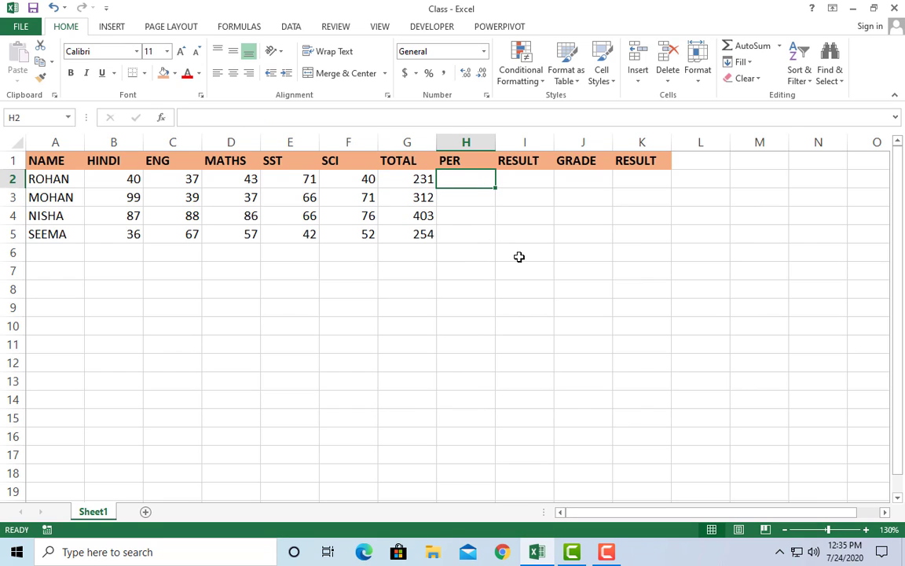
type("=")
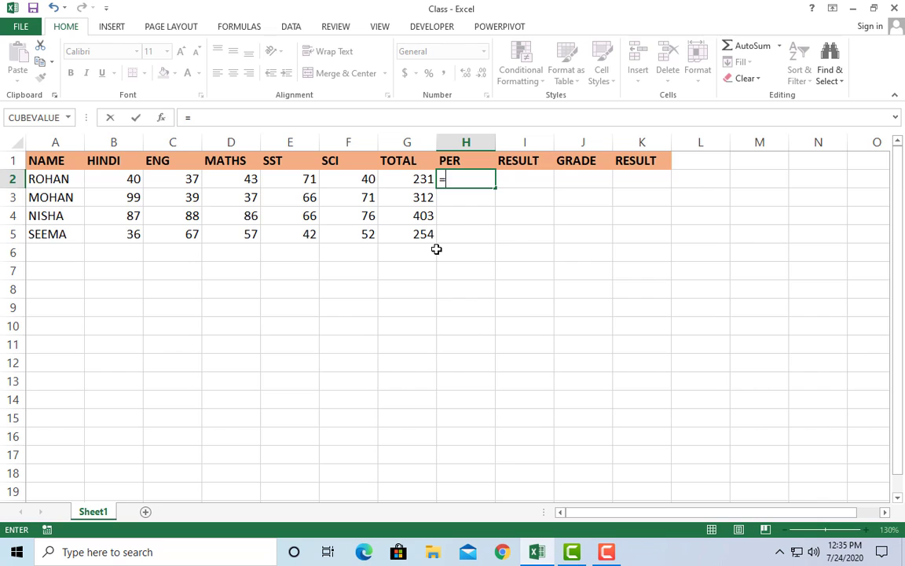
type("G2")
key("BackSpace")
key("BackSpace")
left_click(404, 178)
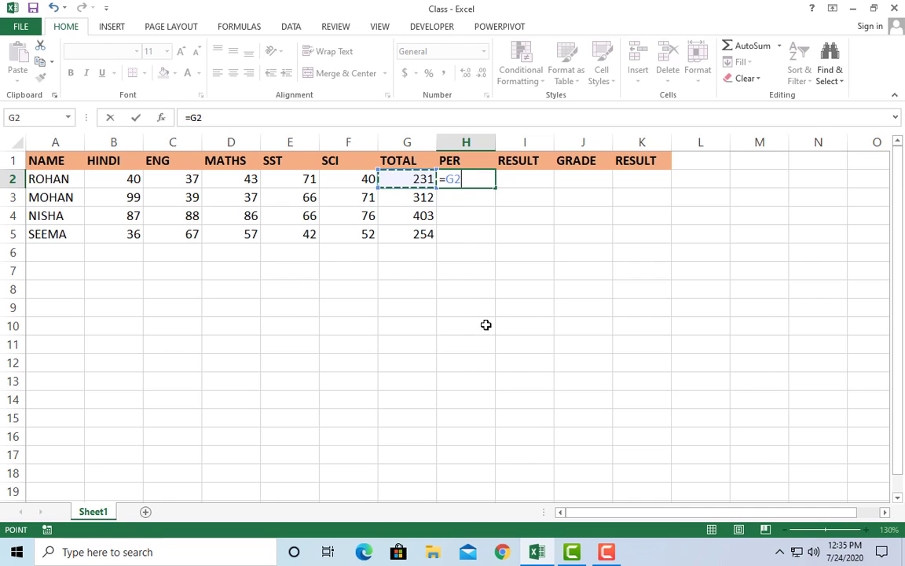
type("/500")
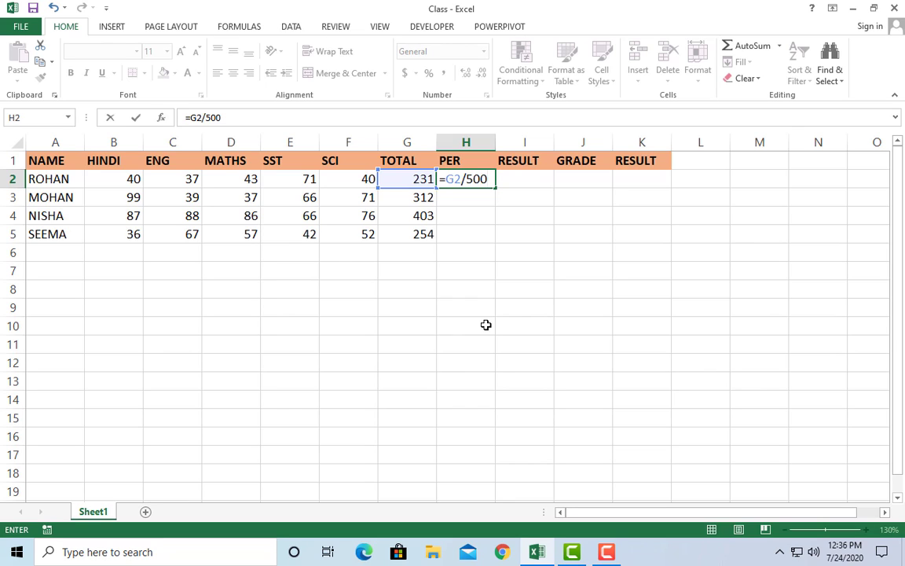
type("*100")
key("Return")
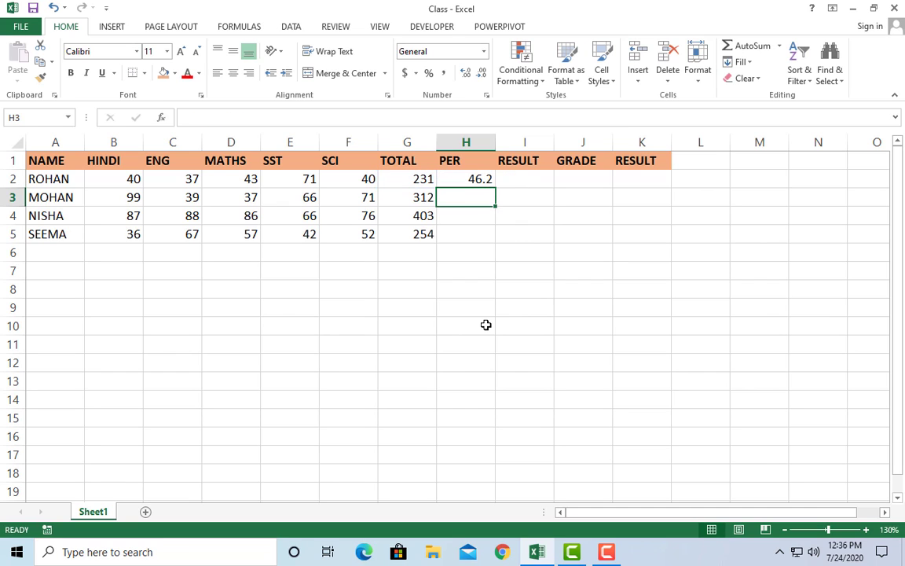
key("Up")
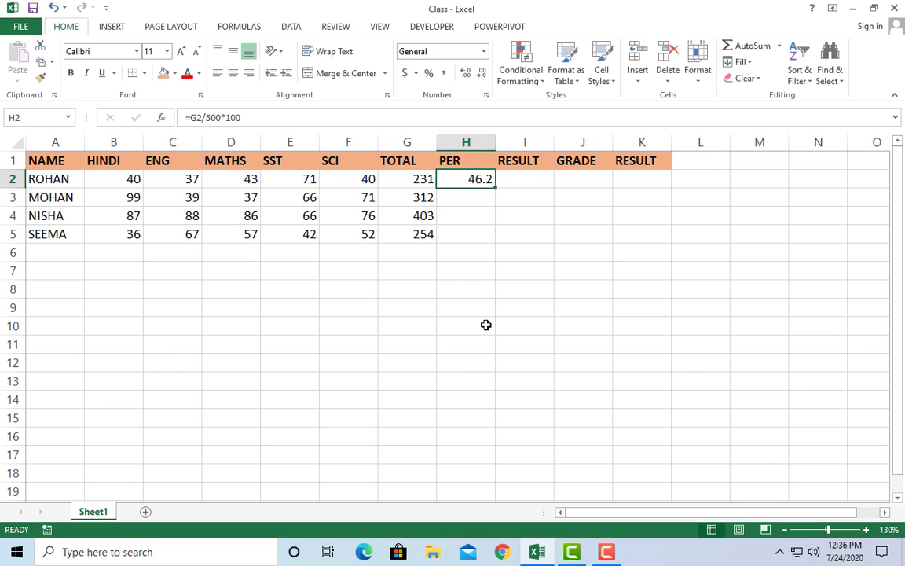
Enter the formula =IF(H2>=33,"PASS","FAIL") in cell I2 of the first RESULT column.
left_click(538, 180)
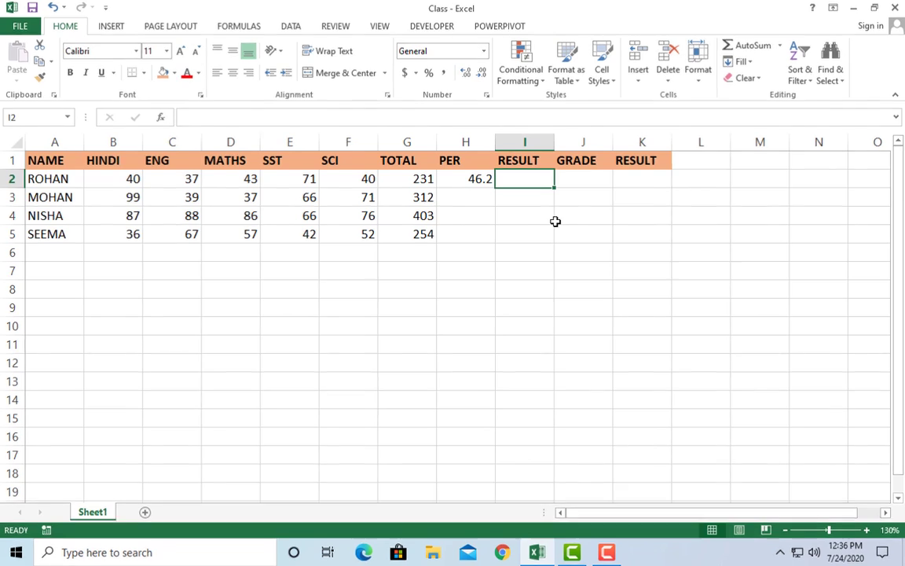
type("=")
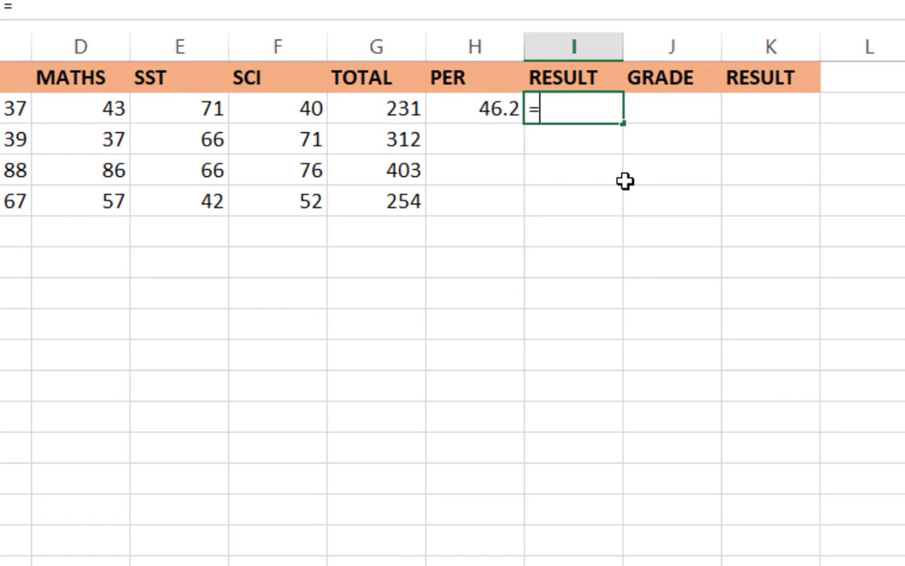
type("I")
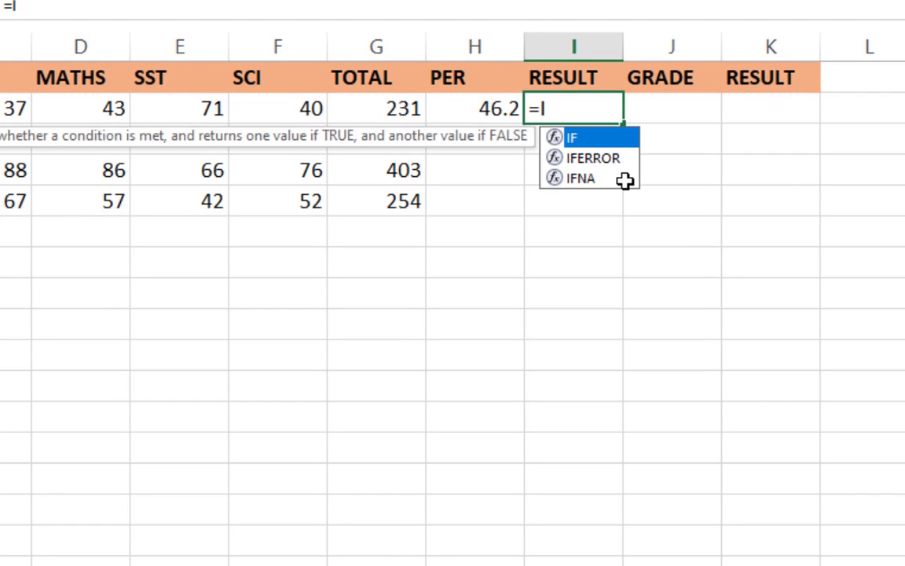
type("F(")
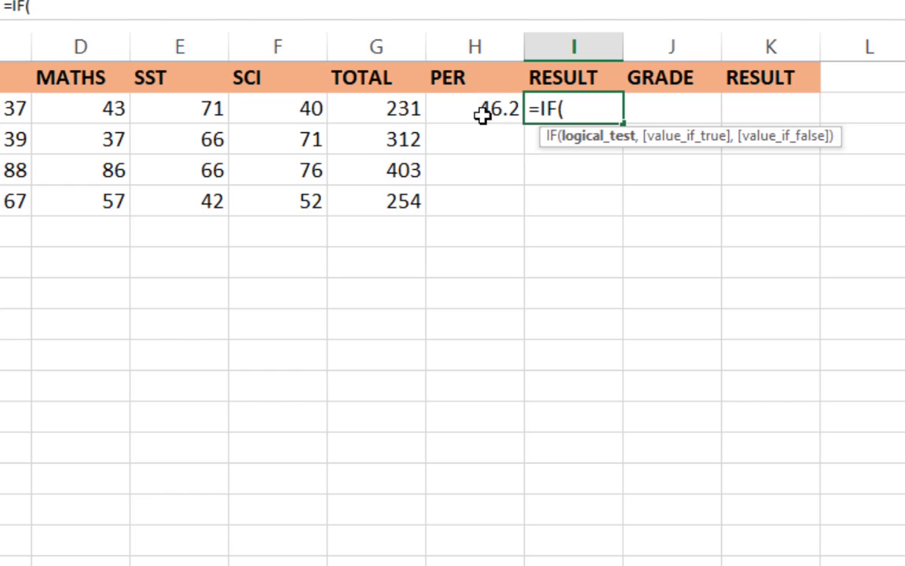
type("H2")
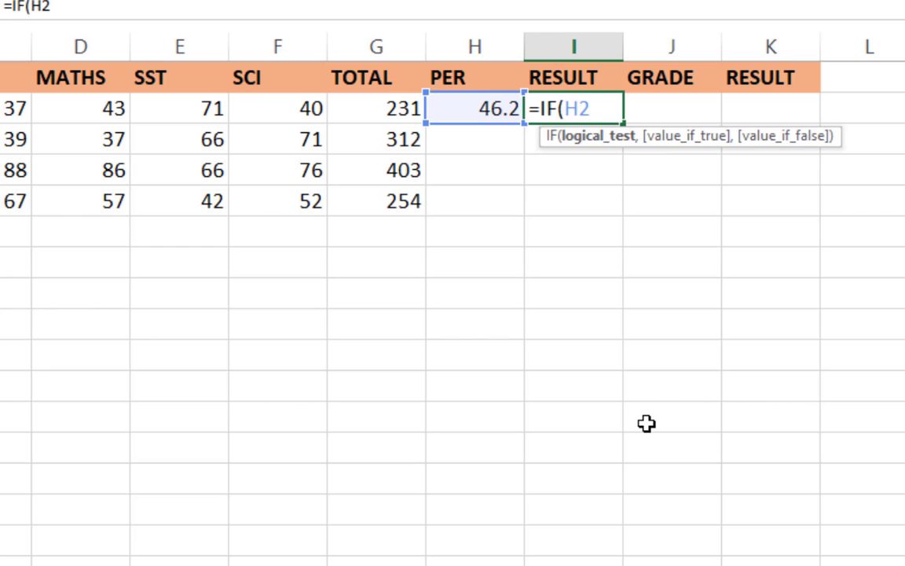
type(">")
type("=33")
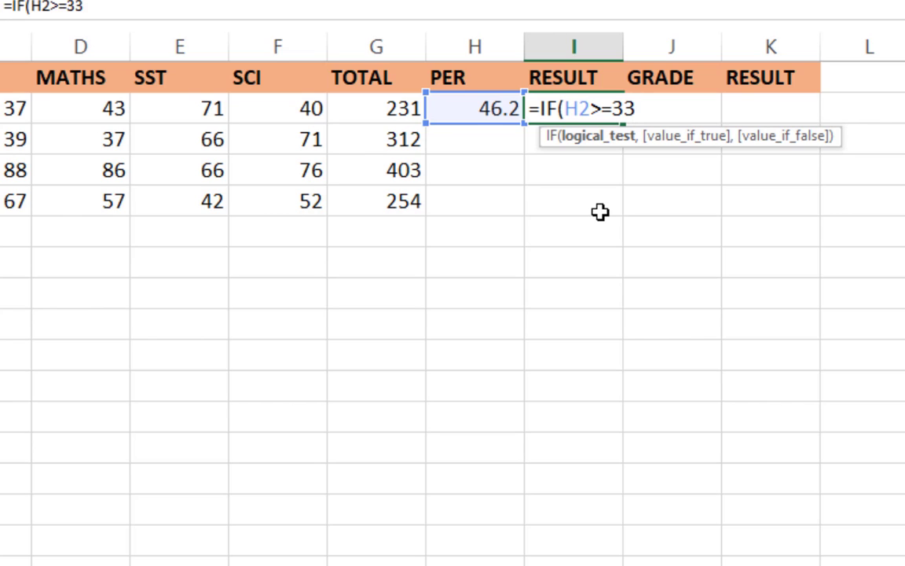
type(",")
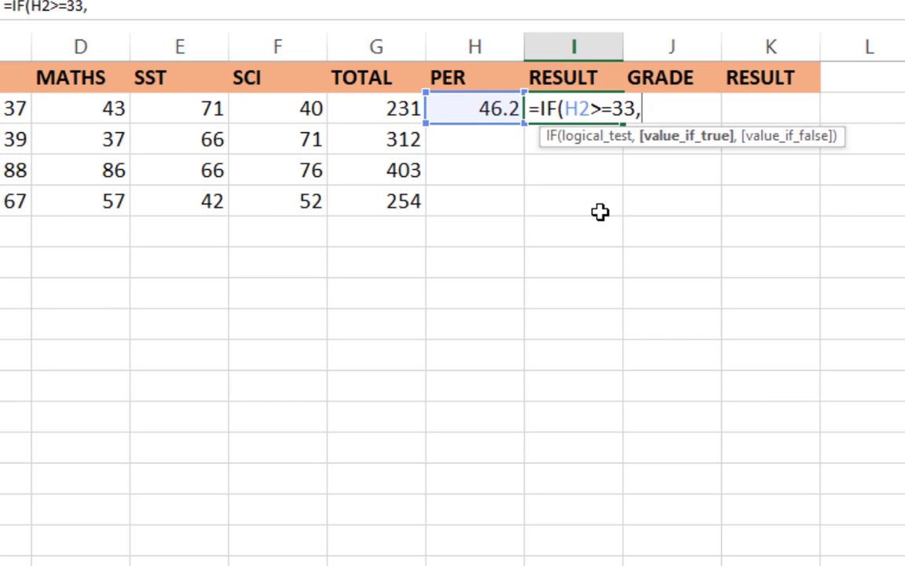
type("\"PASS")
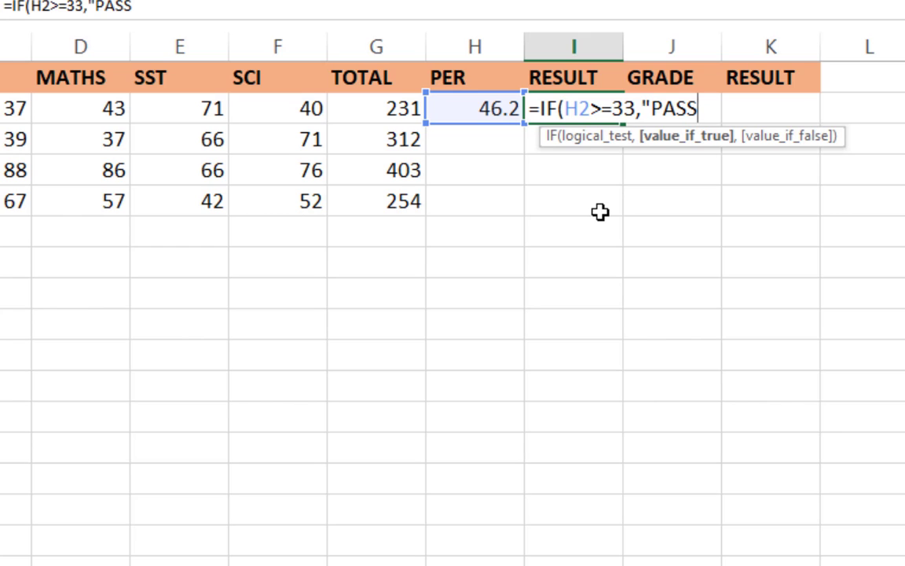
type("\",")
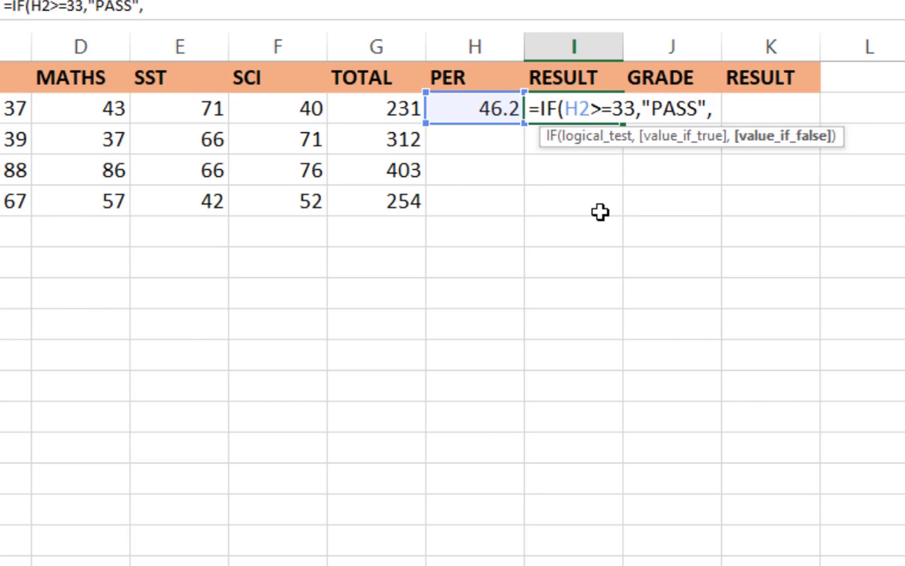
type("\"FAIL")
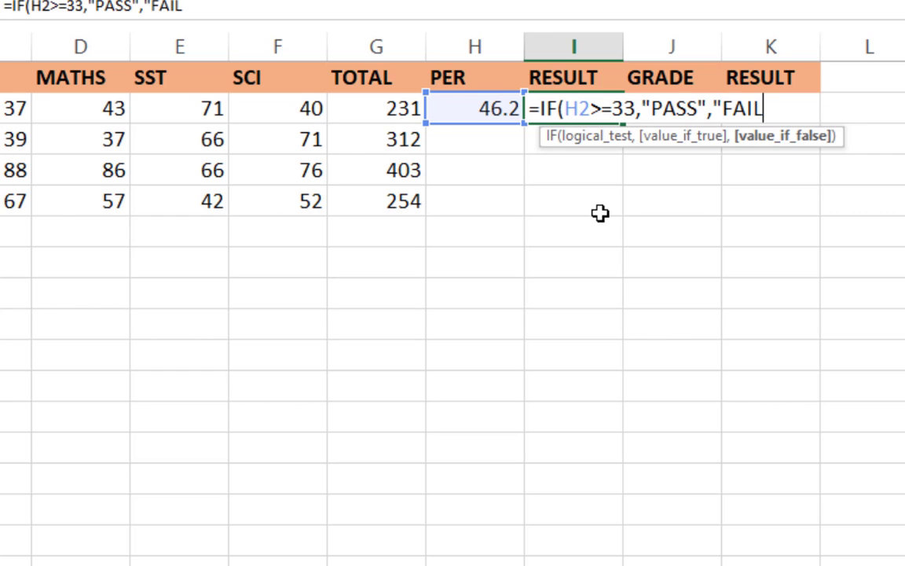
type("\")")
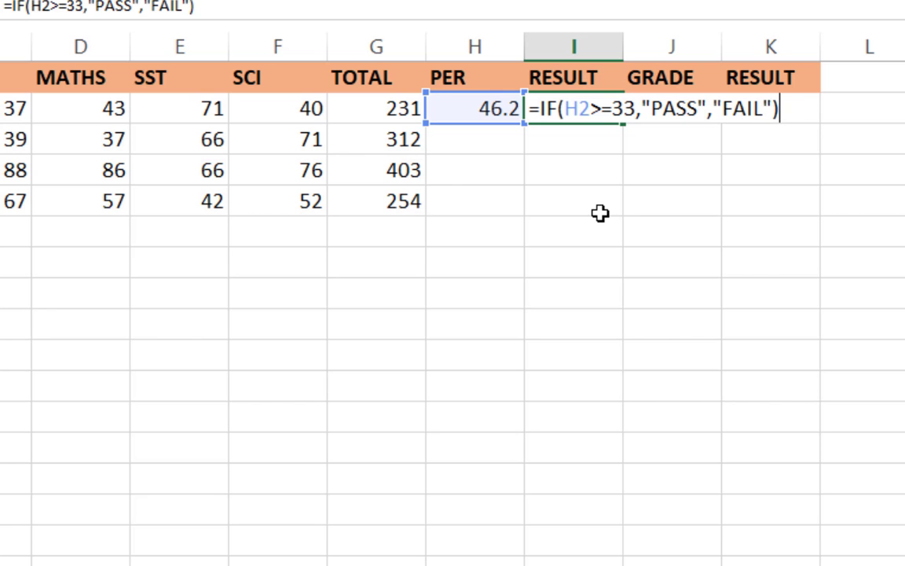
key("Return")
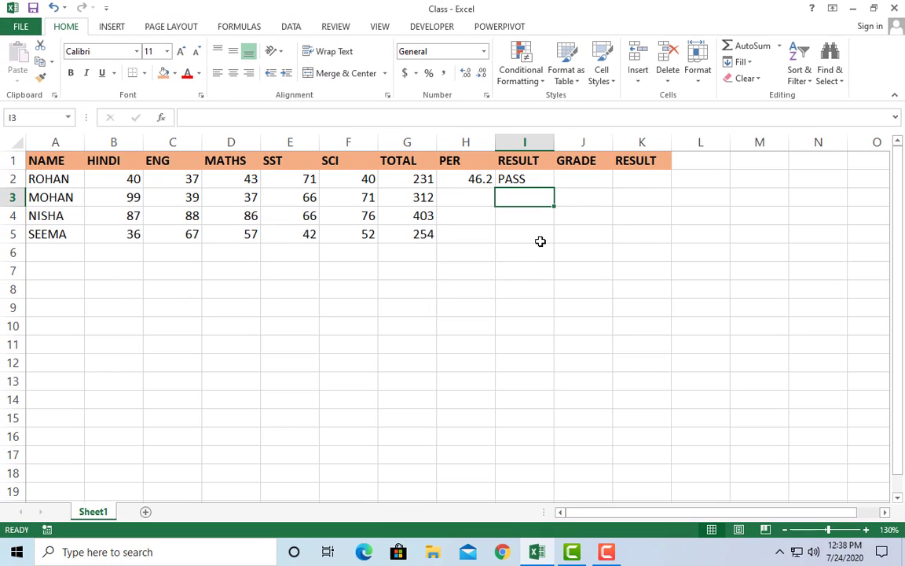
key("Up")
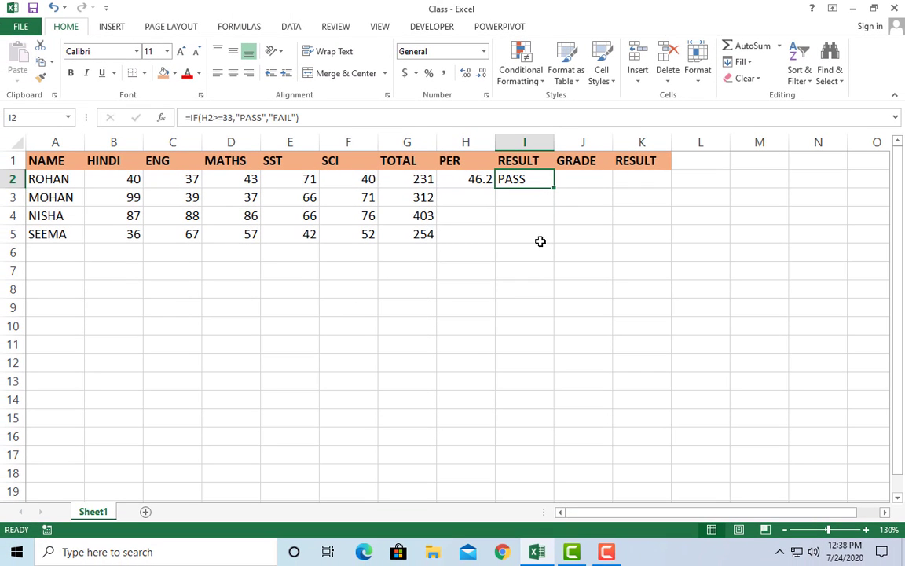
Set the HINDI mark in B2 and the ENG mark in C2 to 2 each to test the result formula.
key("Left")
key("Left")
key("Left")
key("Left")
key("Left")
key("Left")
key("Left")
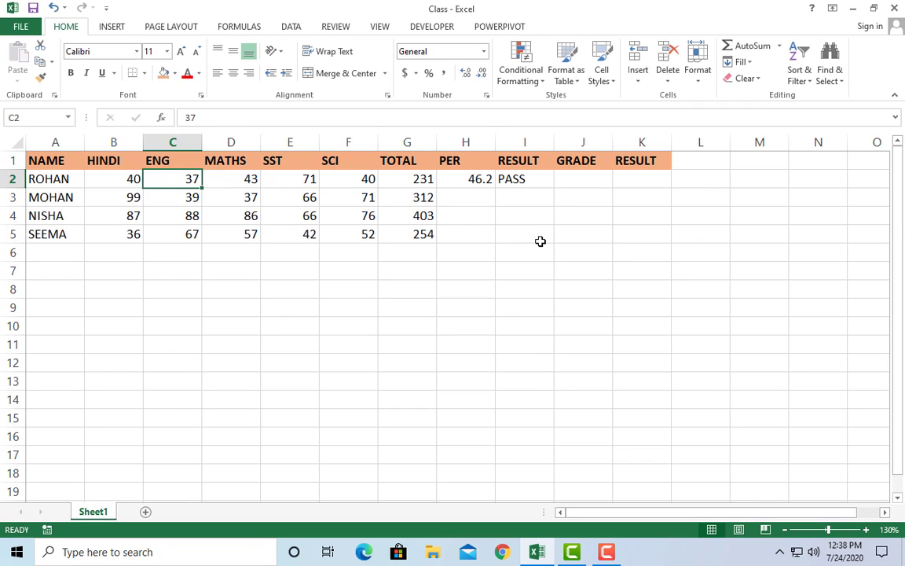
type("2")
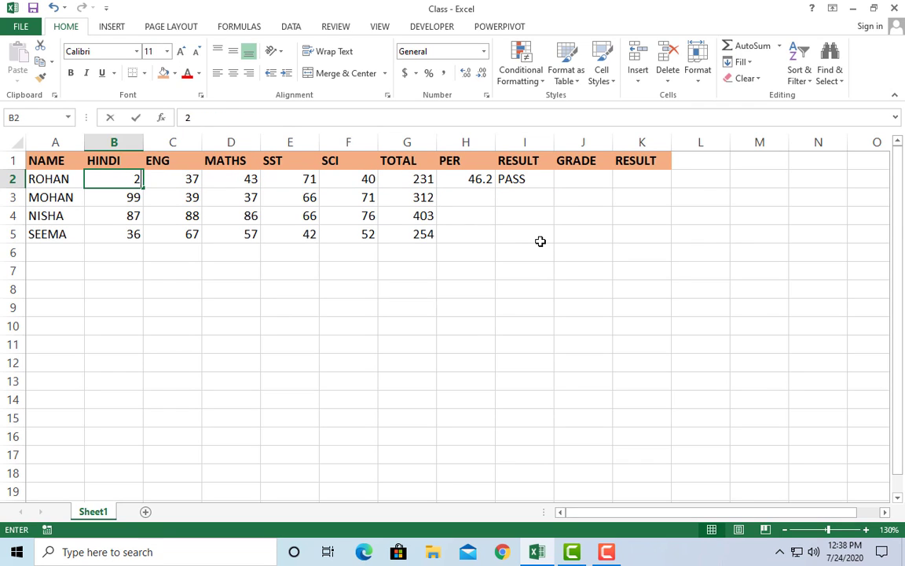
key("Right")
type("2")
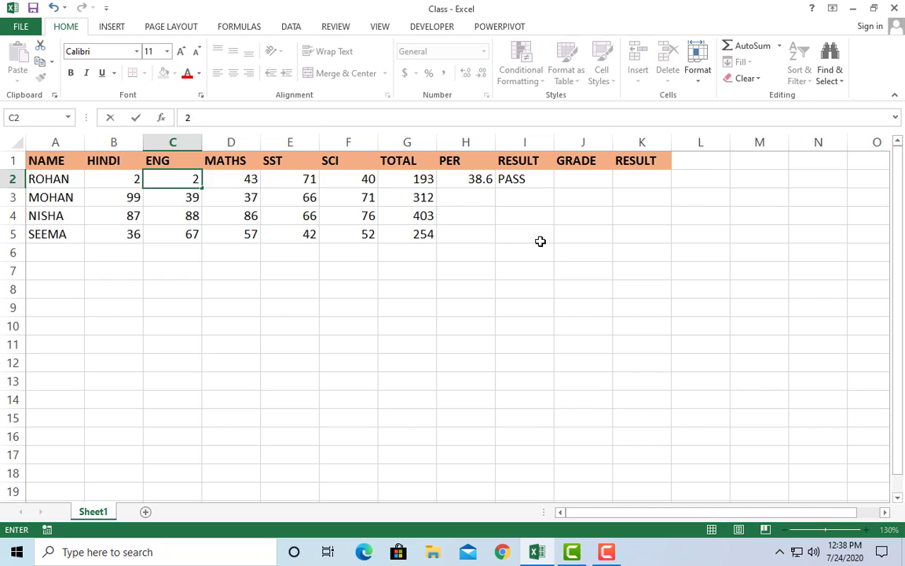
key("Right")
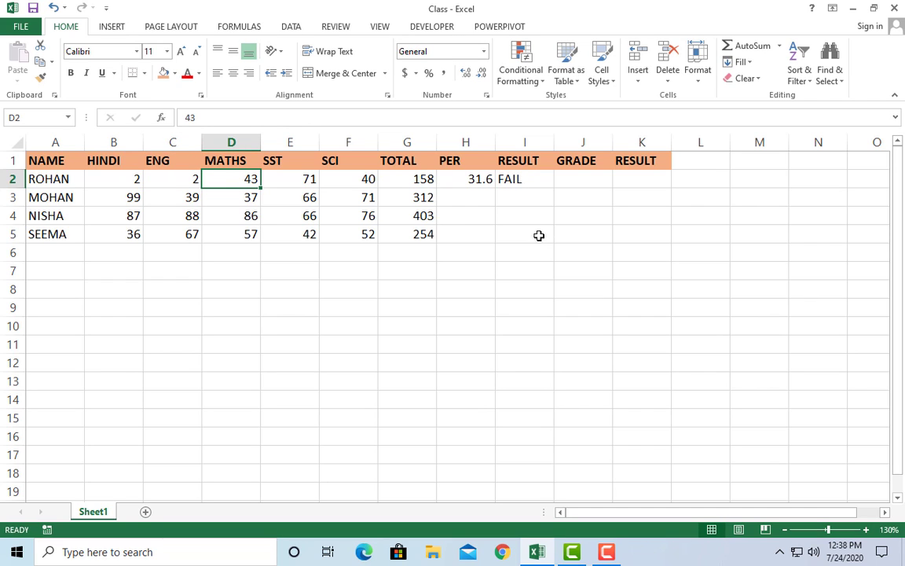
Review the marks, percentage and result formulas in row 2, and undo both test changes to the HINDI and ENG marks.
left_click(540, 183)
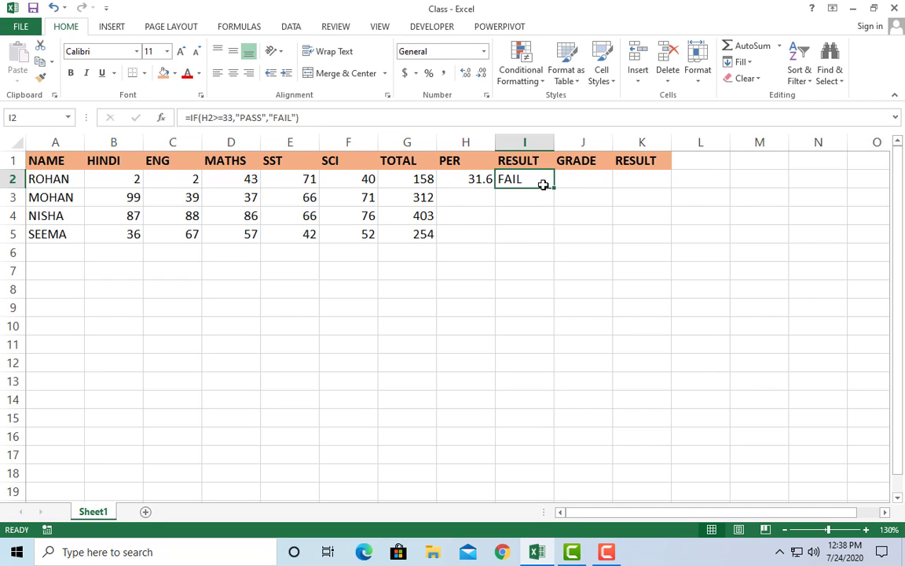
left_click(109, 180)
left_click(168, 180)
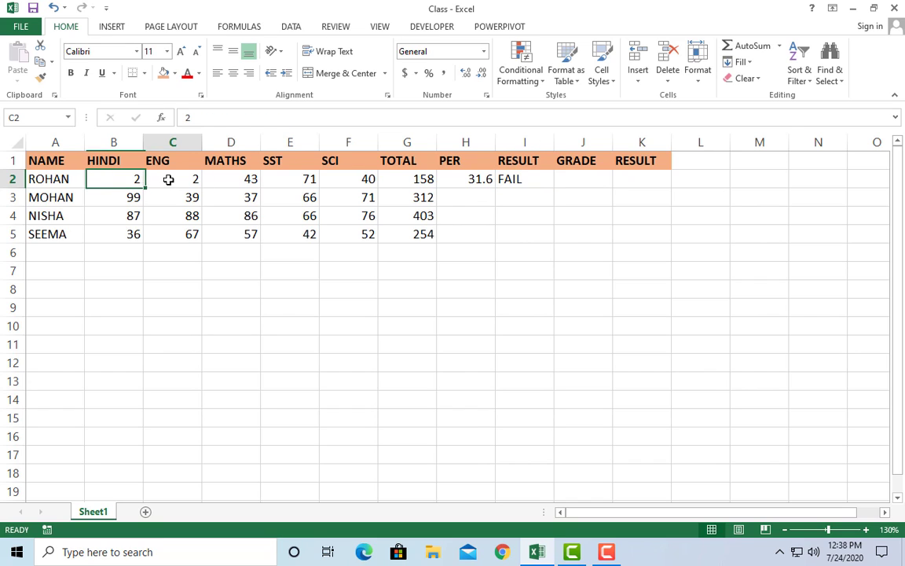
left_click(530, 180)
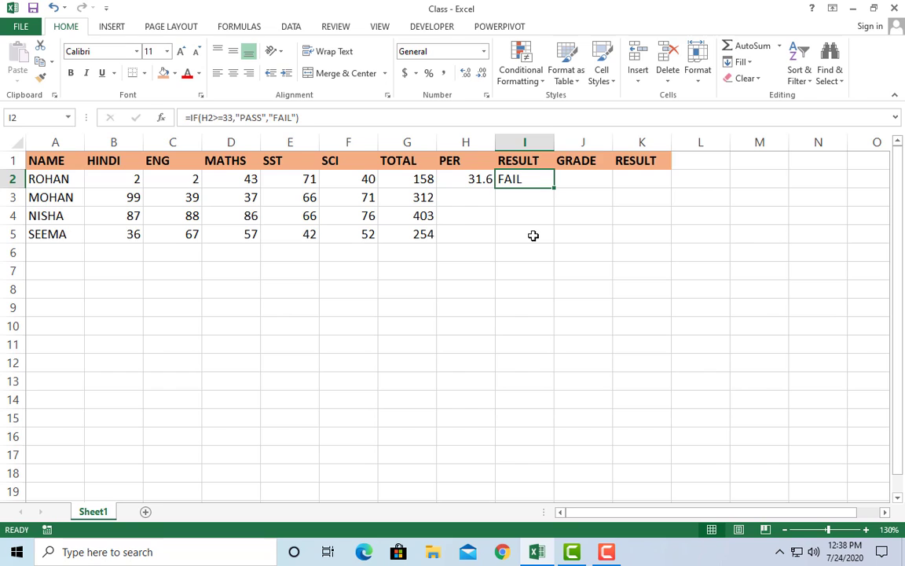
left_click(472, 179)
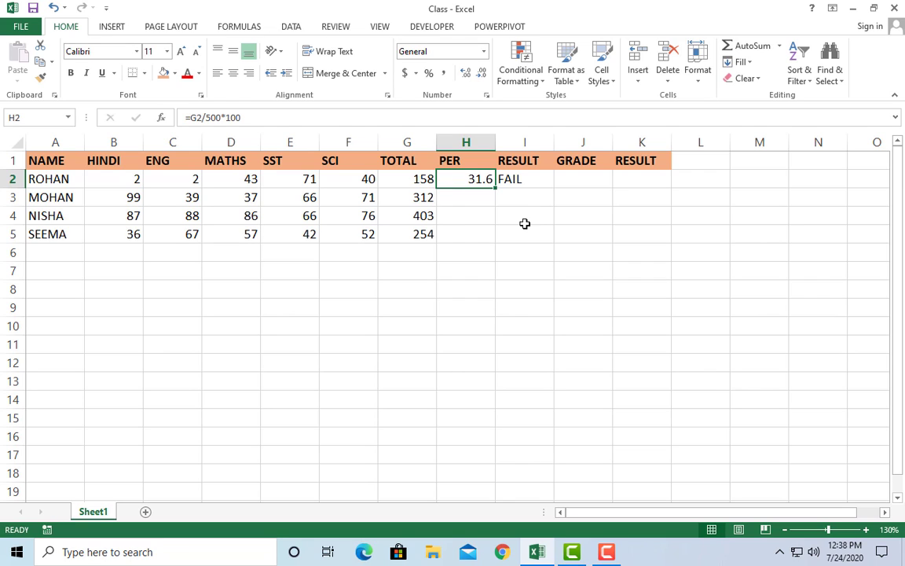
left_click(509, 180)
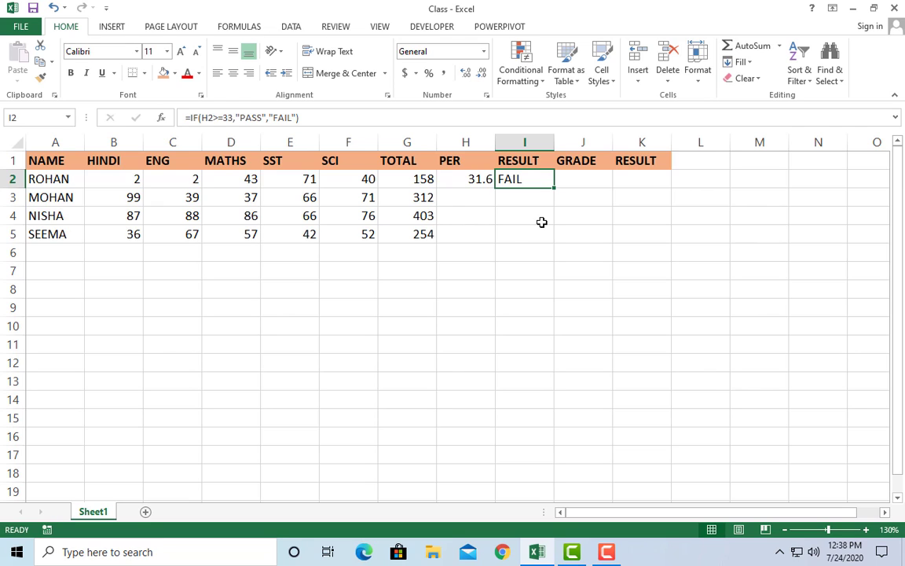
key("ctrl+z")
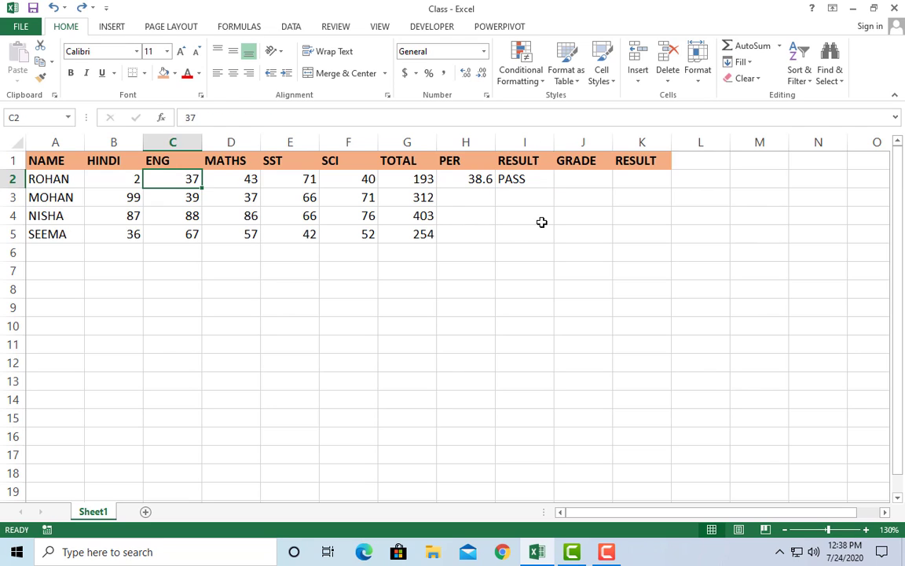
key("ctrl+z")
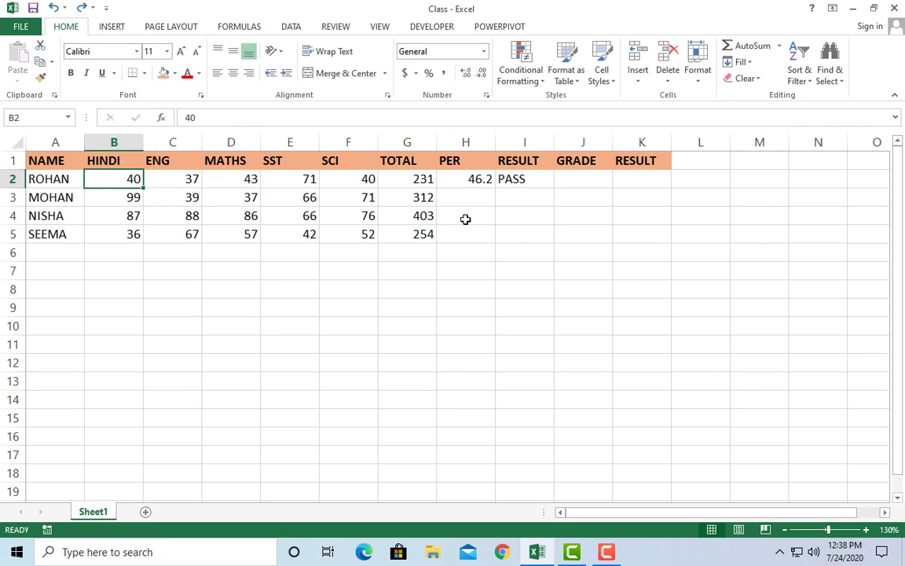
Examine the IF formula and its cell reference in I2, leaving the formula as it is.
left_click(527, 179)
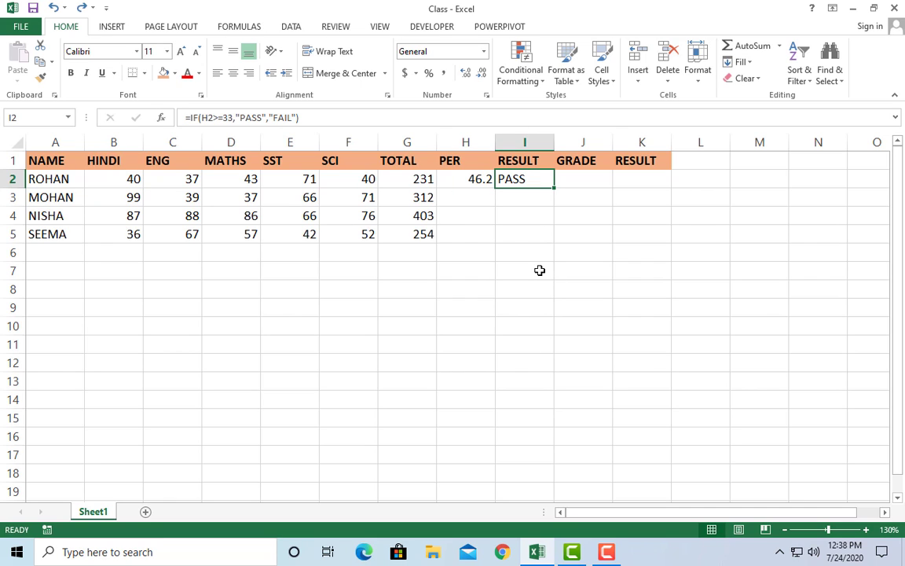
key("F2")
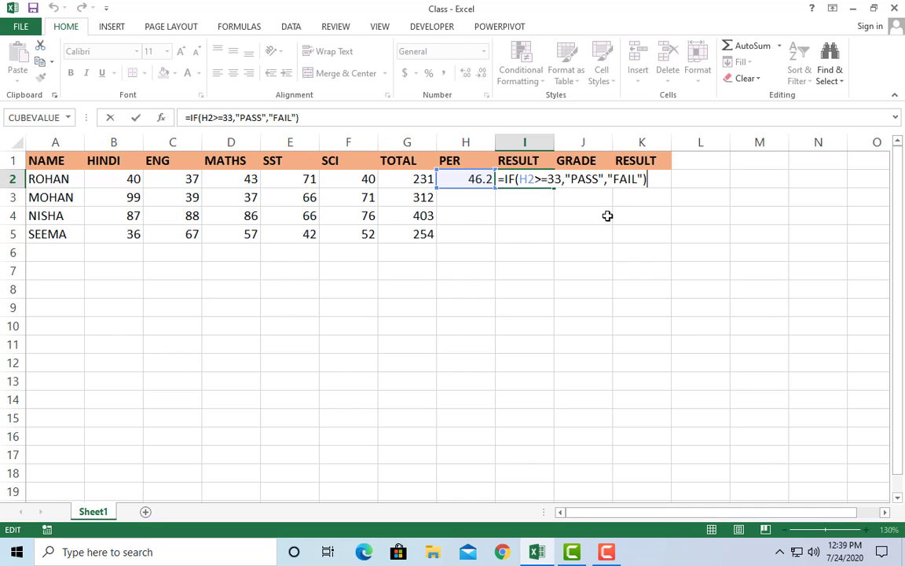
key("ctrl+Return")
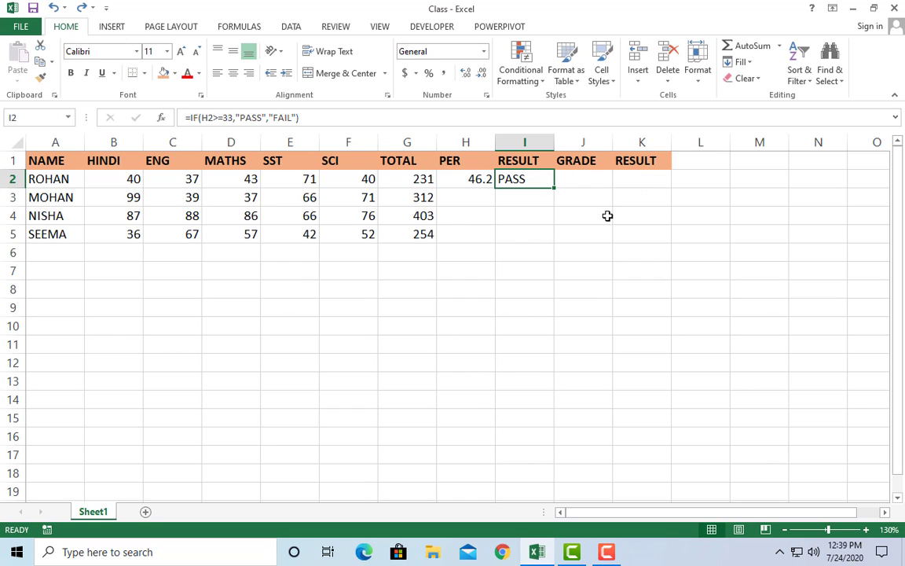
Begin the GRADE formula in J2 with =IF(H2>=80,"A", so that percentages of 80 or more get grade A.
left_click(588, 181)
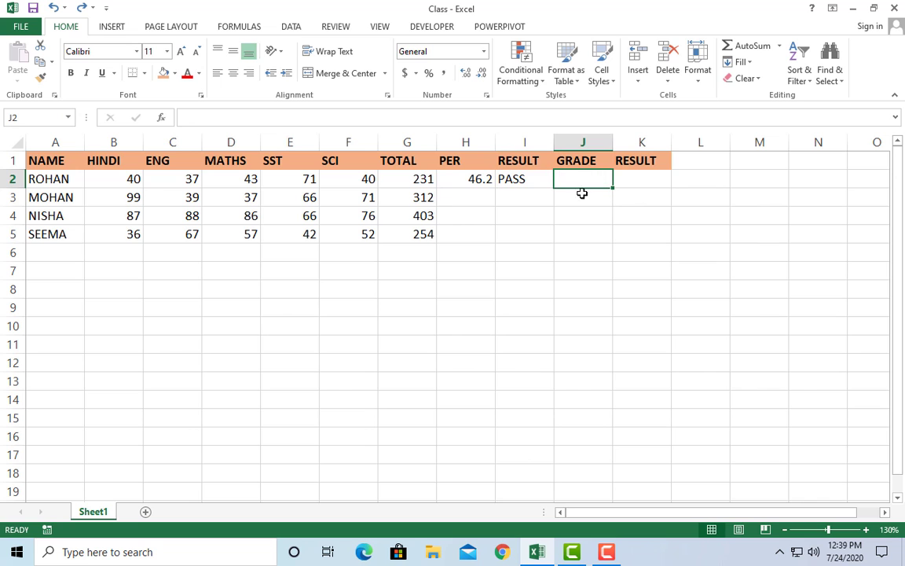
type("=")
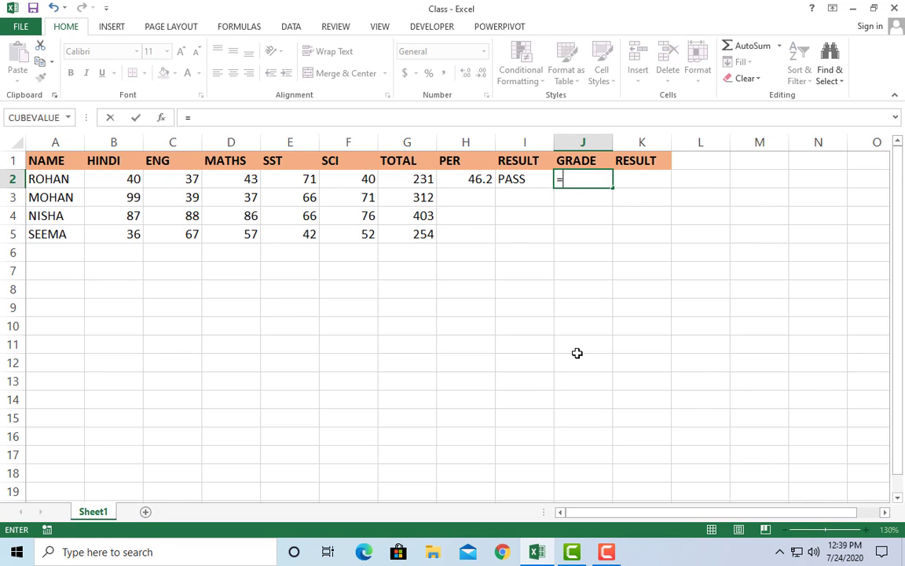
type("IF")
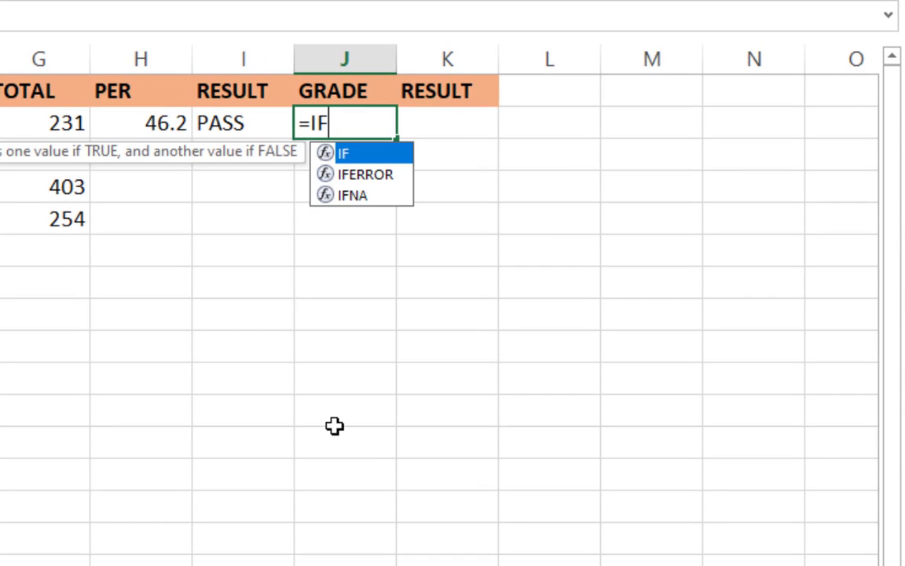
type("(")
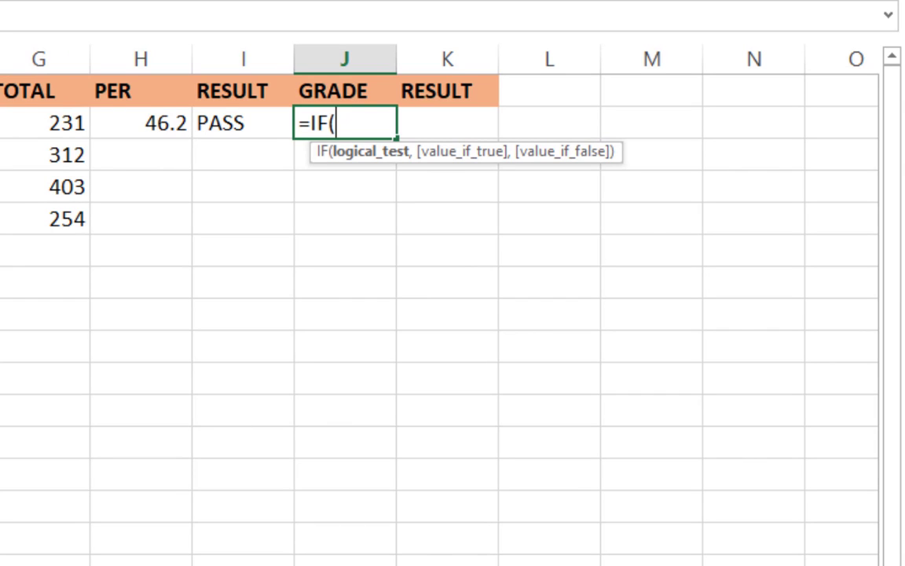
left_click(153, 122)
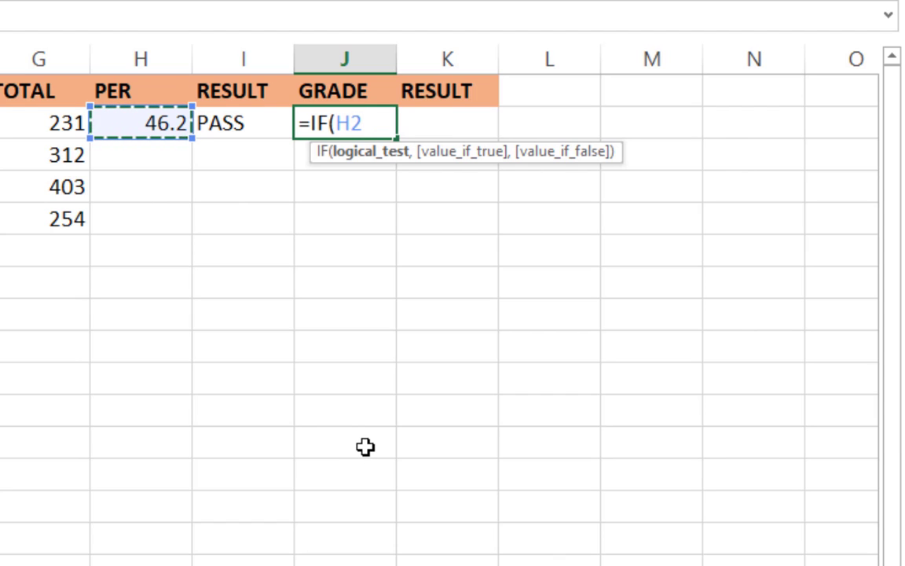
type(">")
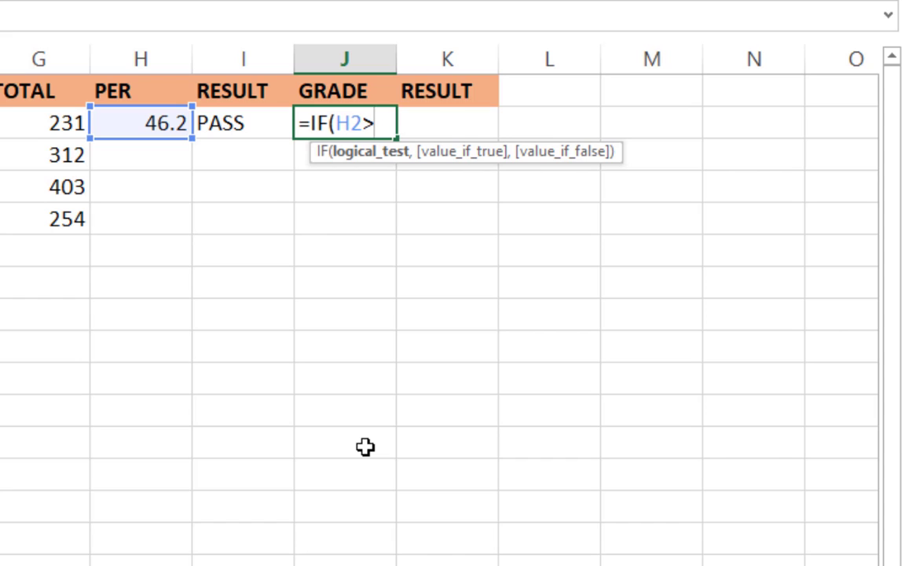
type("=80")
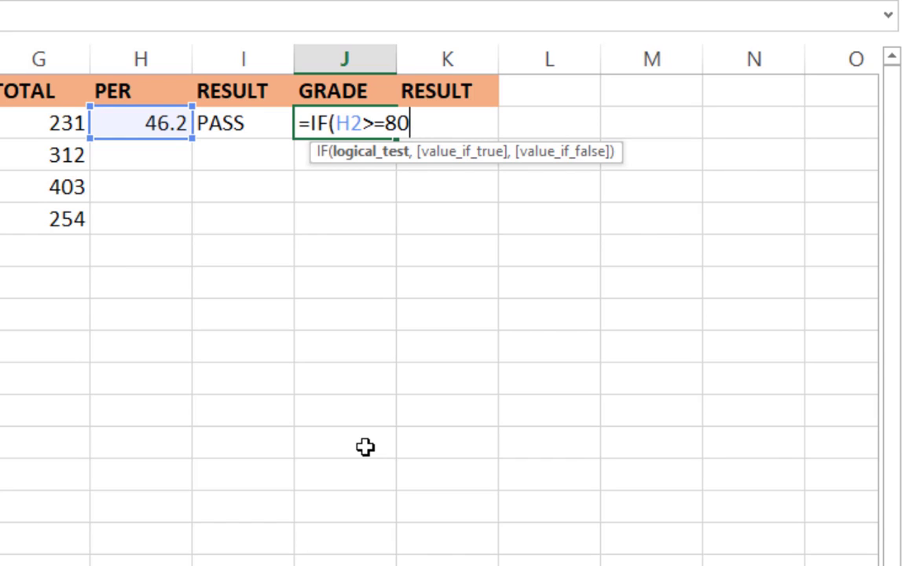
type(",")
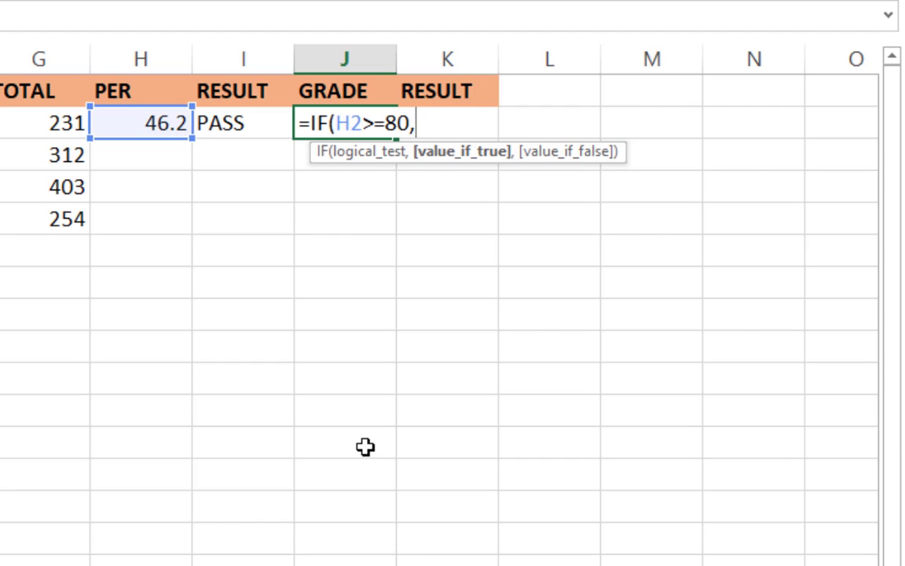
type("\"A\",")
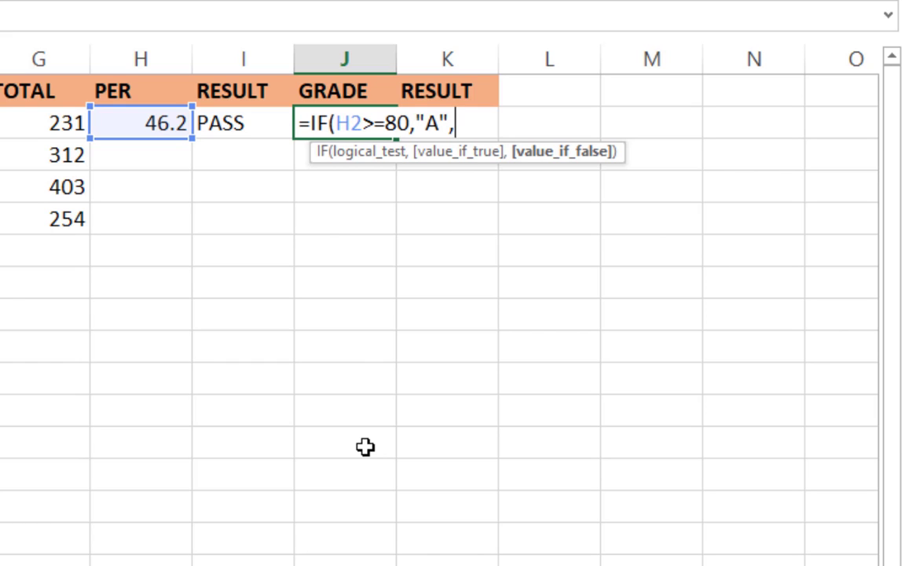
Continue the J2 grade formula with a nested IF(H2>=50,"B", as the value if the first test is false.
type("I")
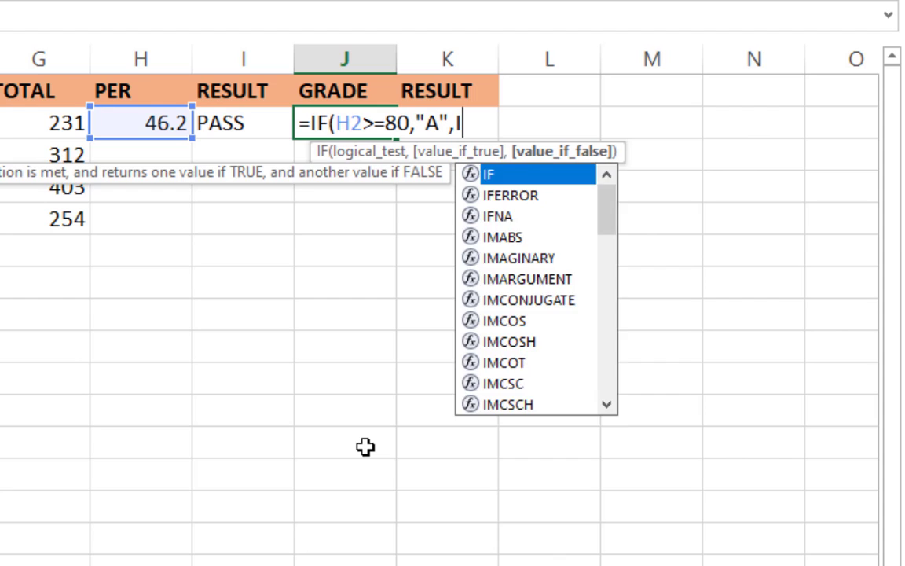
type("F")
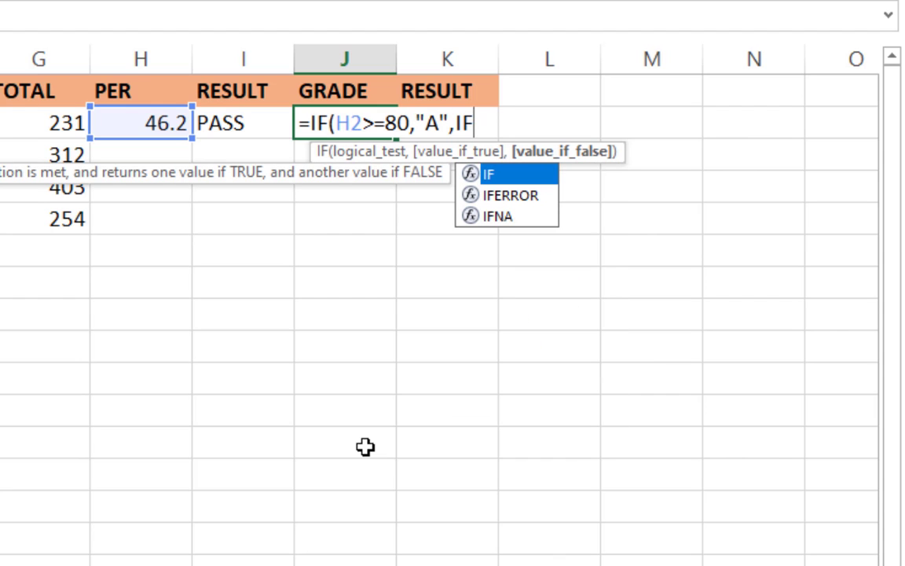
type("(")
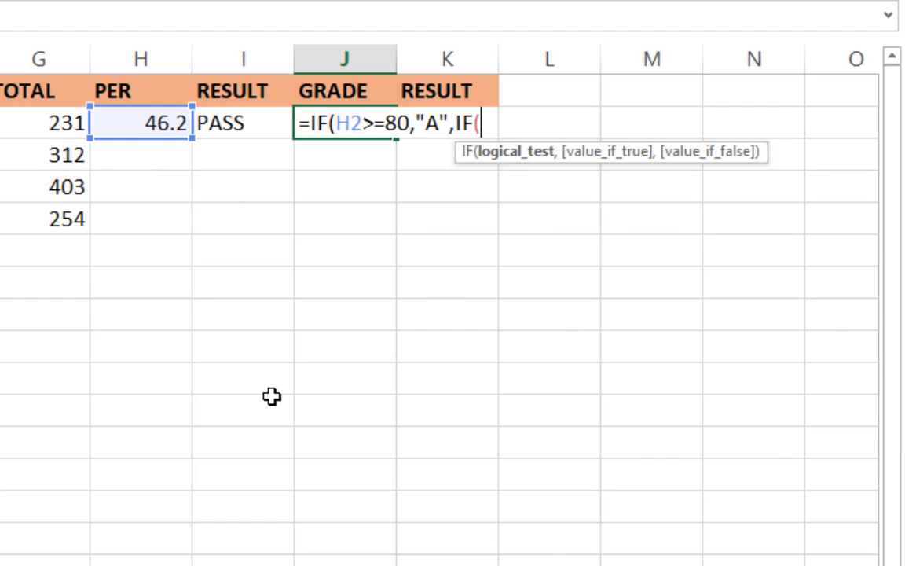
type("H2")
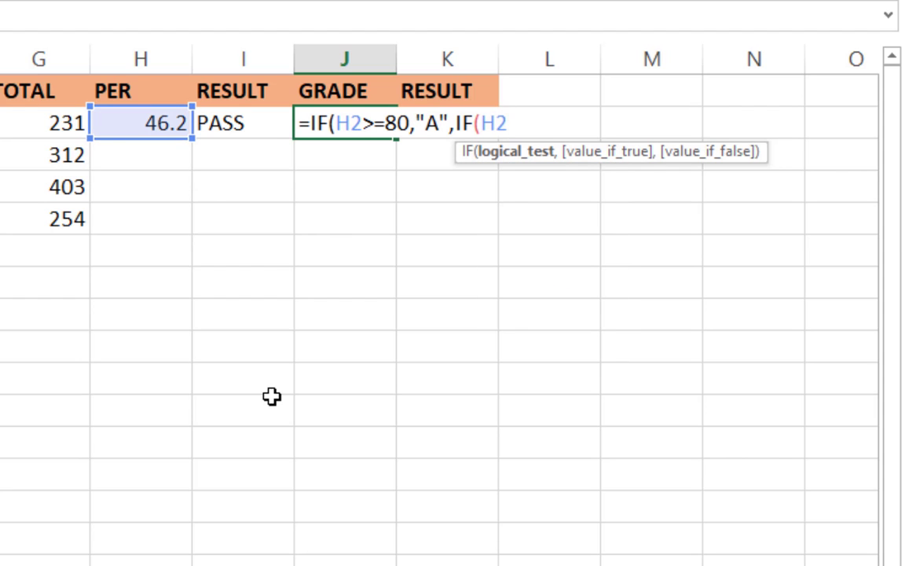
type(">=50")
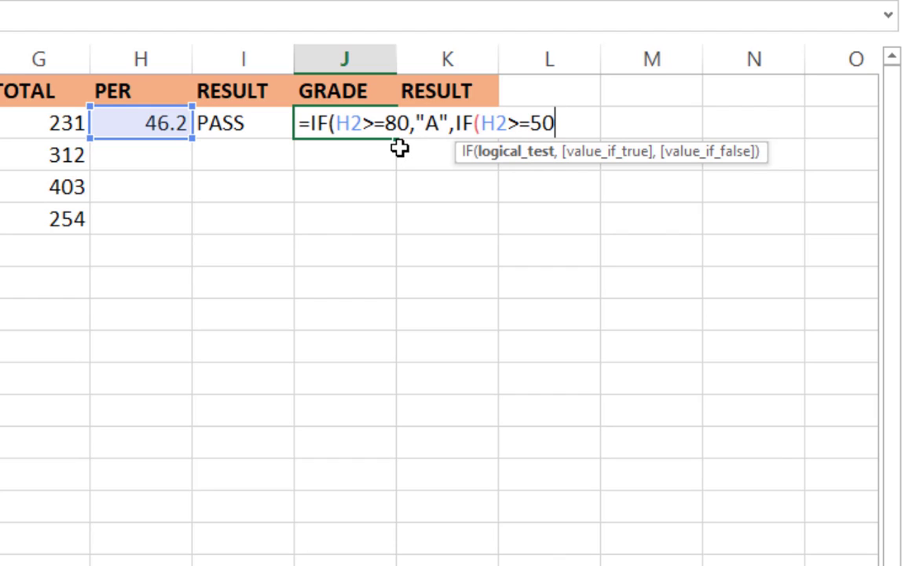
type(",")
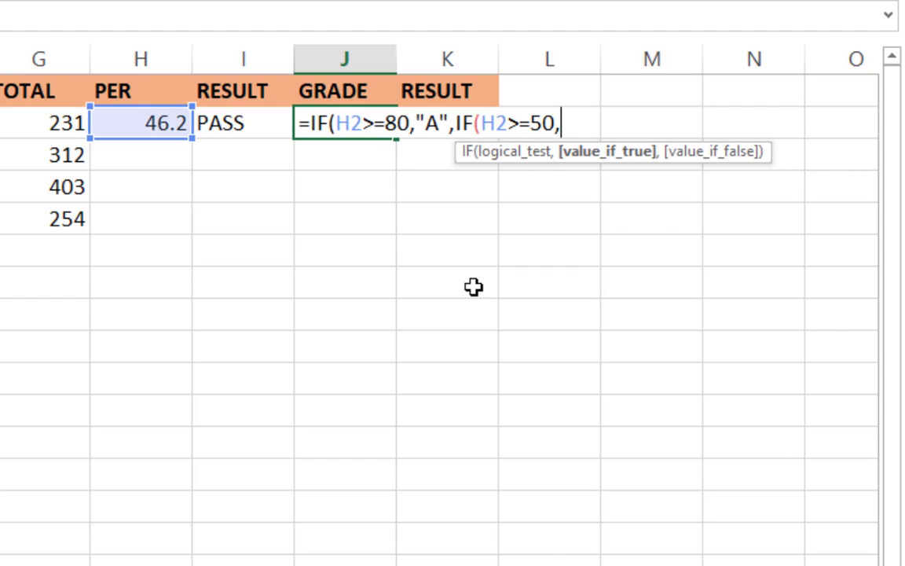
type("\"B\",")
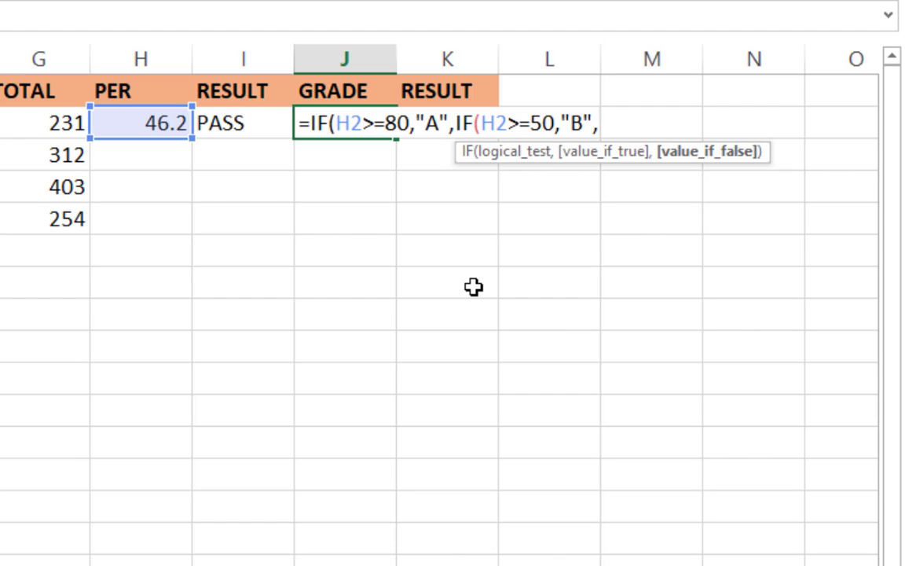
Extend the J2 grade formula with a further nested IF(H2>=33,"C", for the C grade.
type("I")
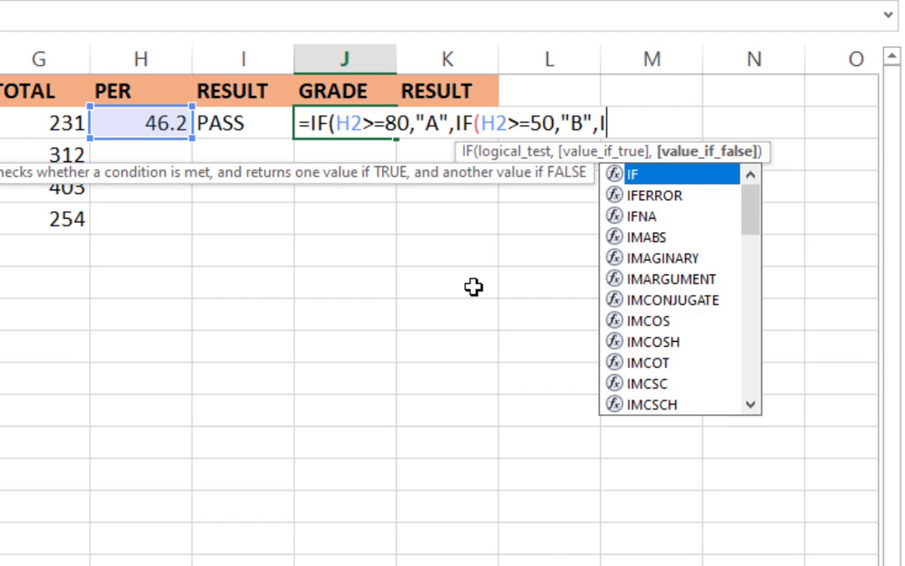
type("F")
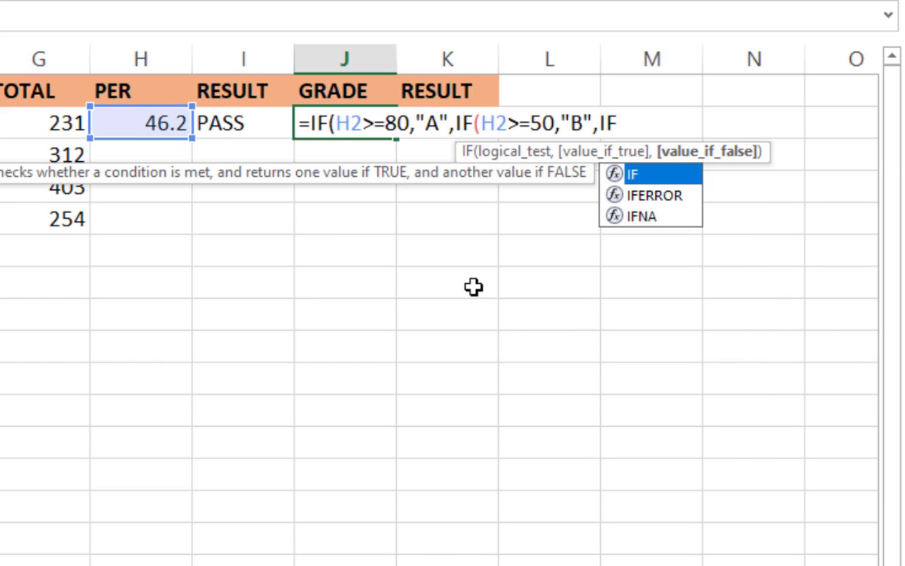
type("(")
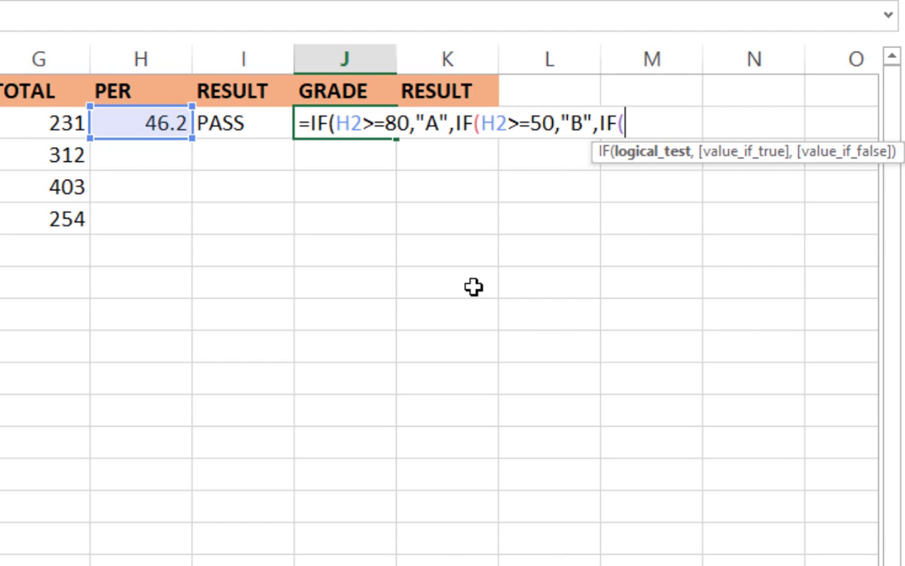
type("H2")
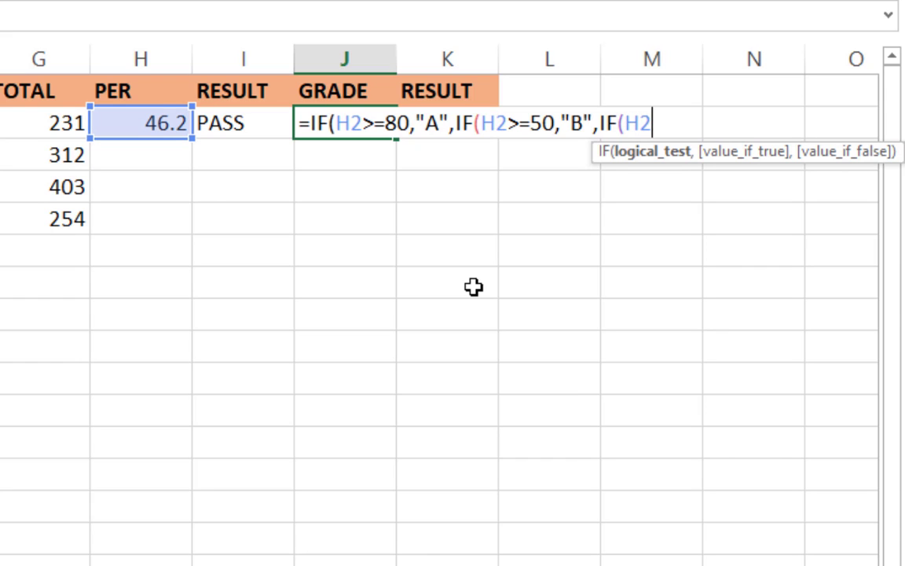
type(">=33")
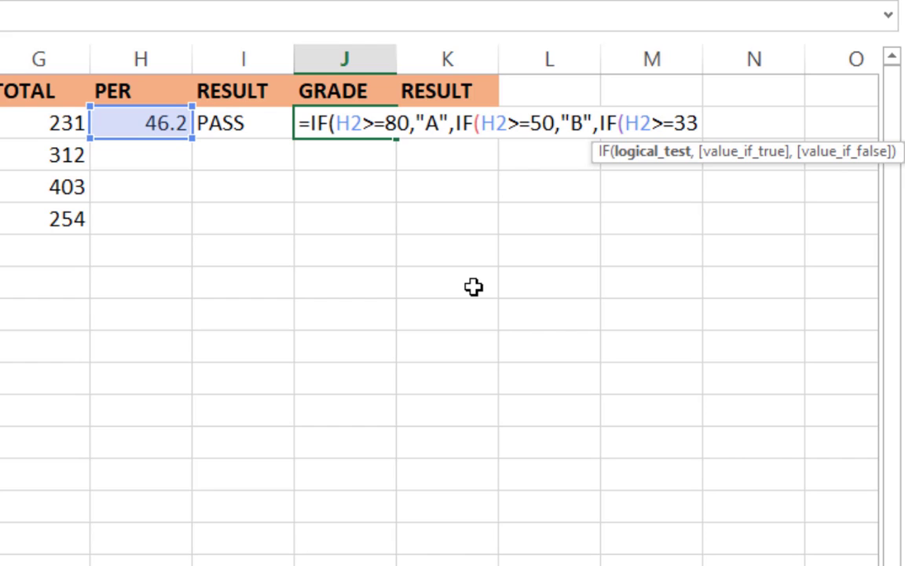
type(",")
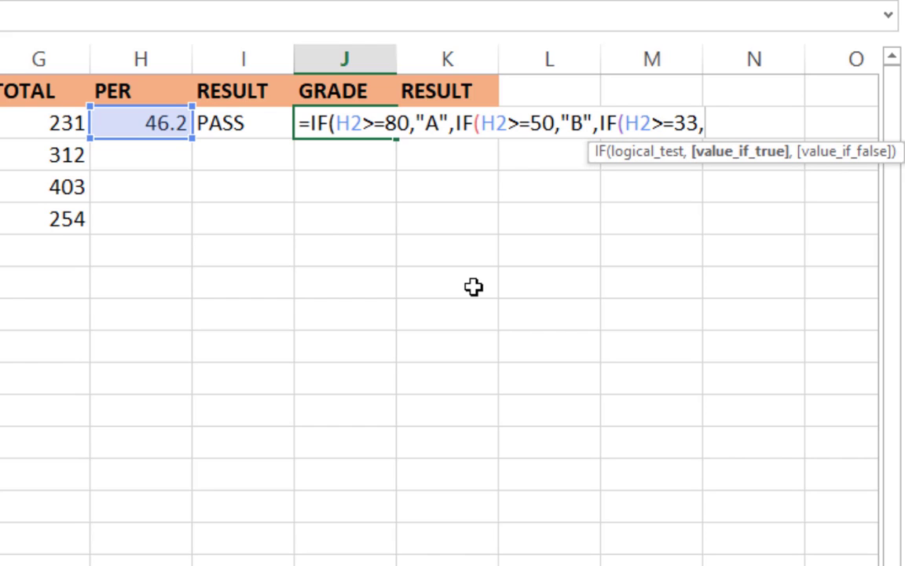
type("\"C\",")
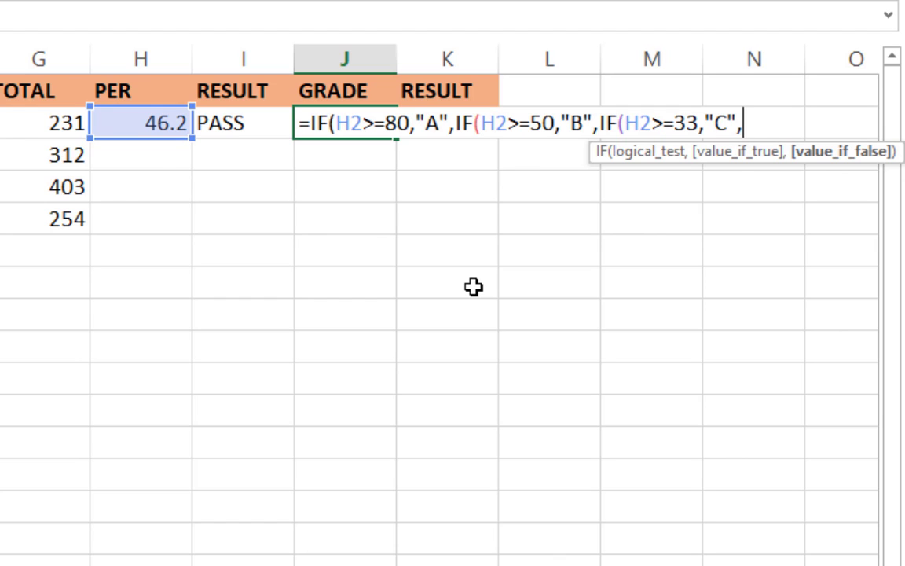
Add a fourth nested IF(H2<33,"FAIL", to the J2 grade formula for percentages below 33.
type("IF")
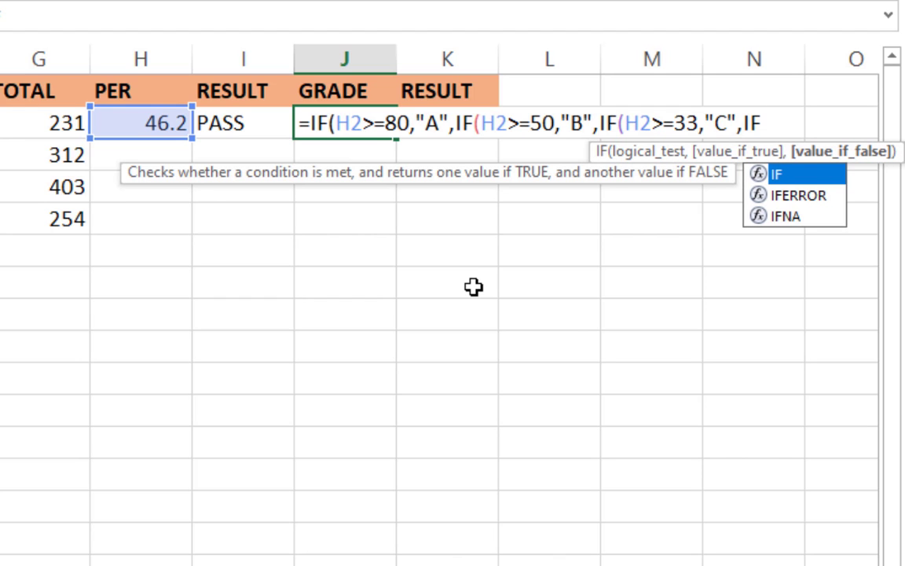
type("(")
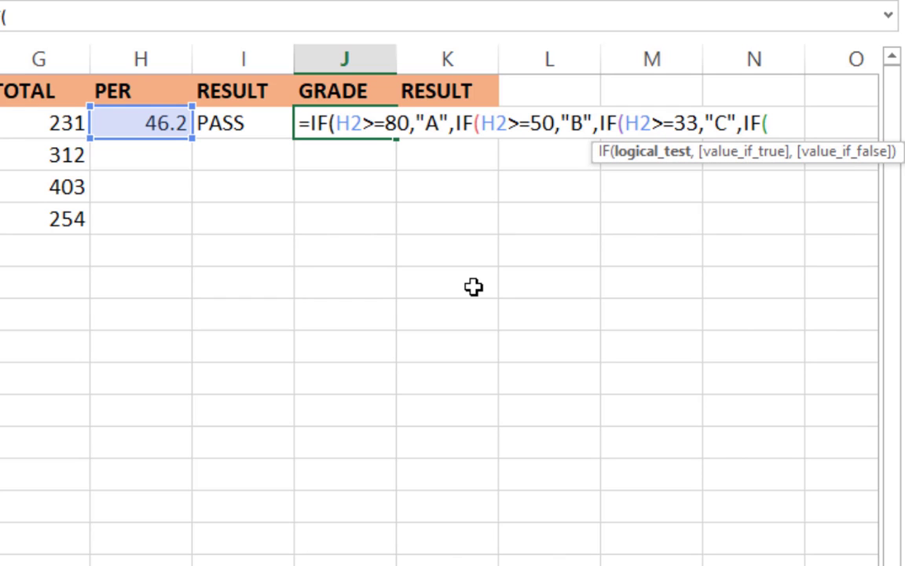
scroll(440, 314, "right", 1)
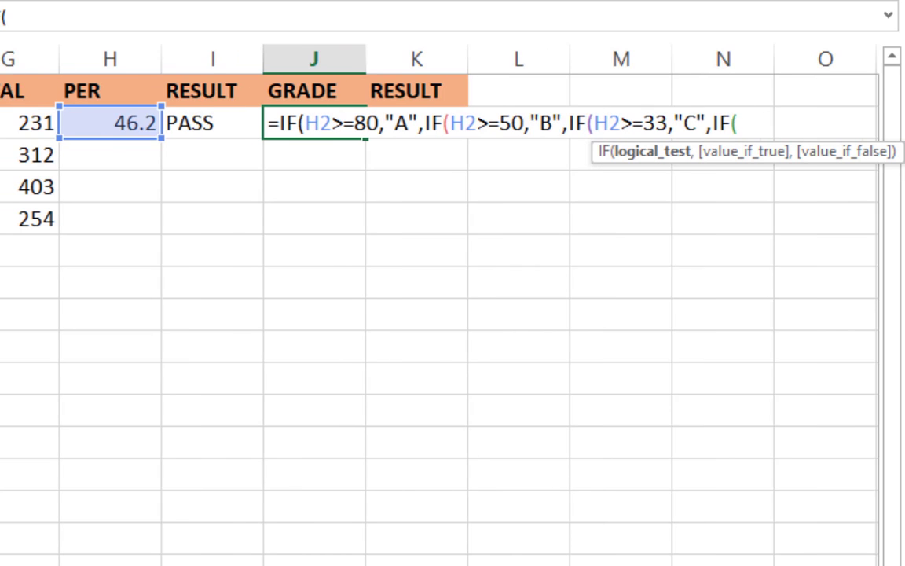
scroll(659, 293, "right", 2)
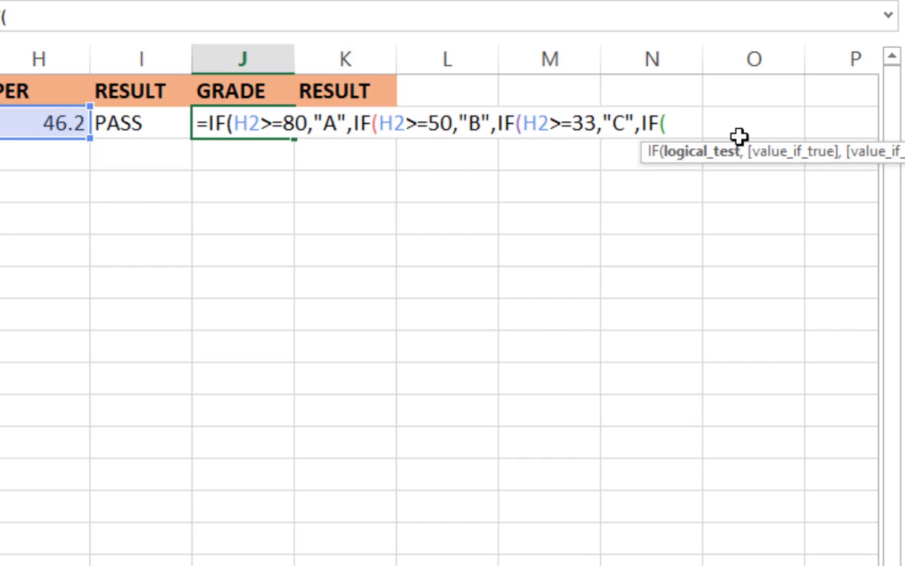
type("H2")
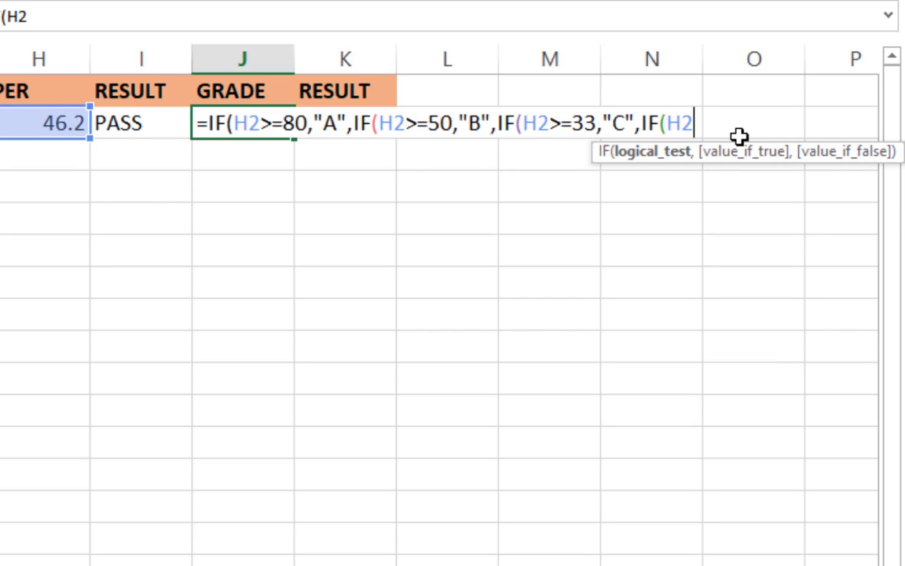
type("<")
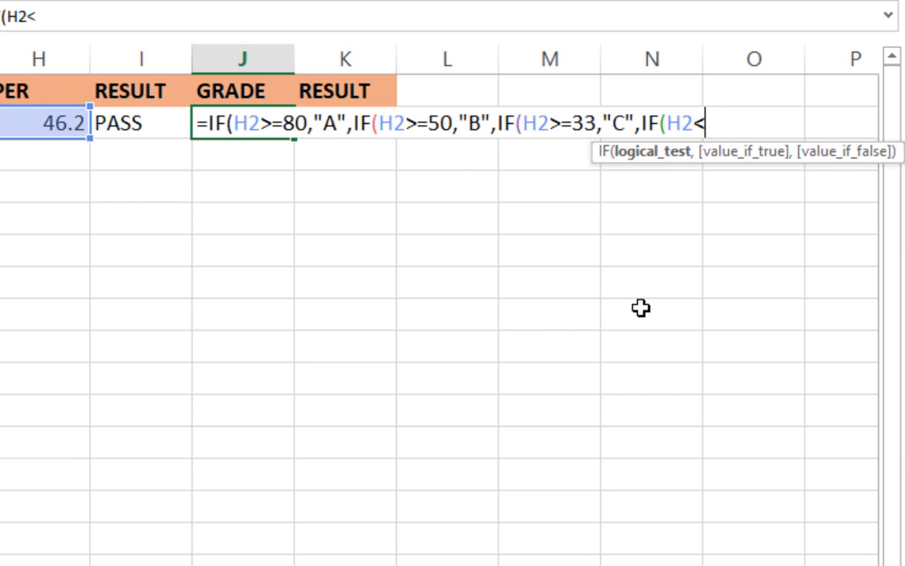
type("33")
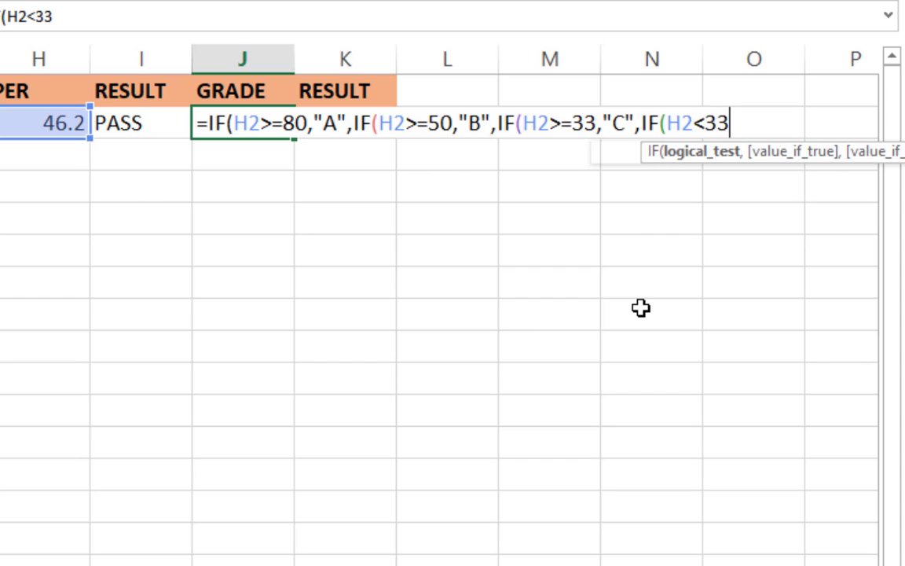
type(",\"")
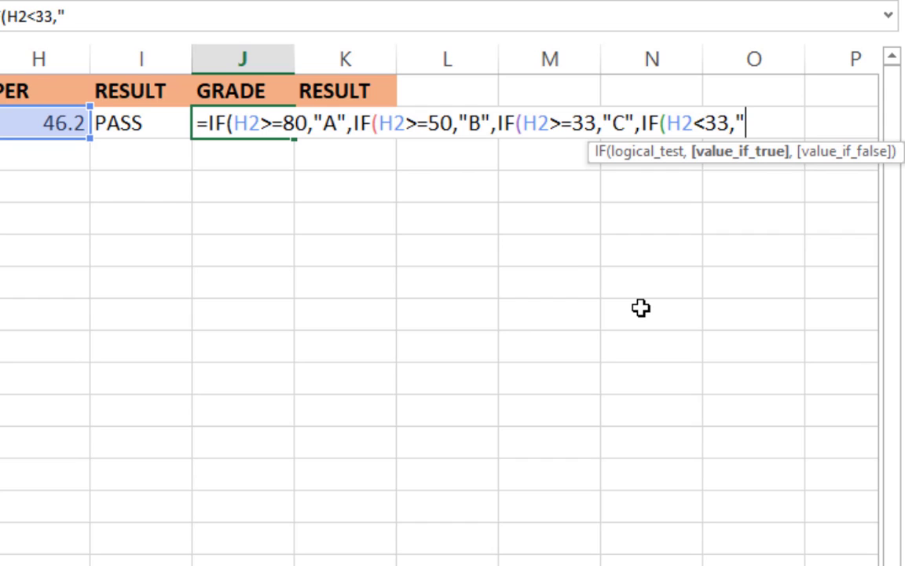
type("FAIL")
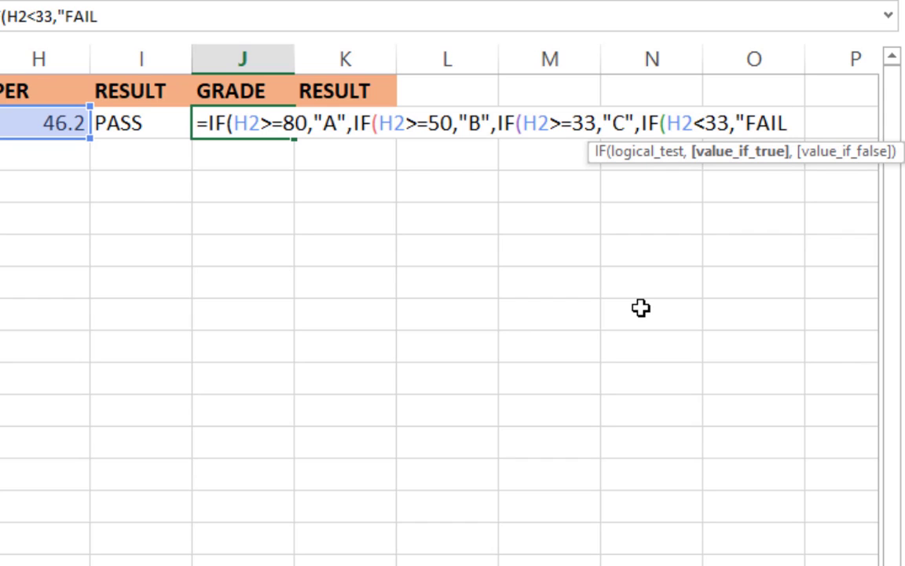
type("\",")
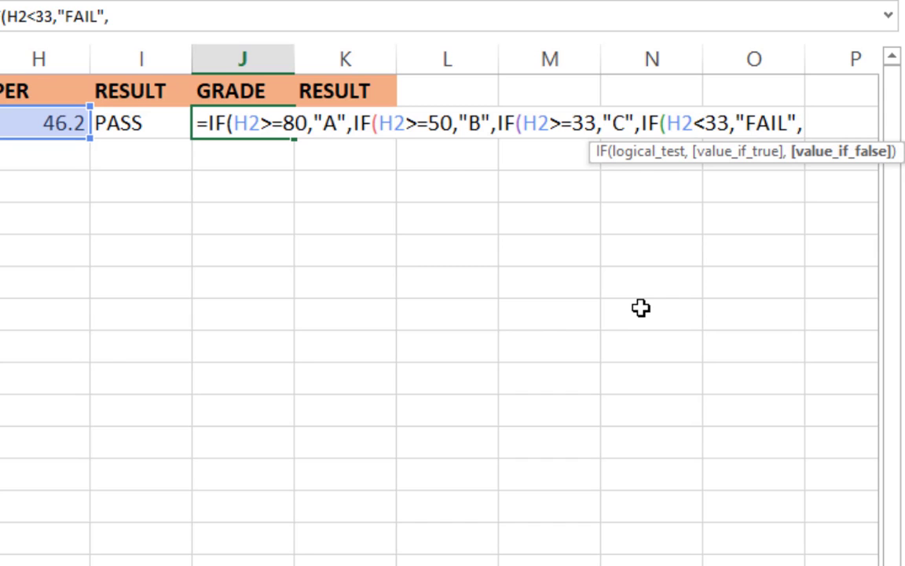
Close and enter the J2 grade formula, accepting the proposed correction that completes the missing closing brackets.
type(")")
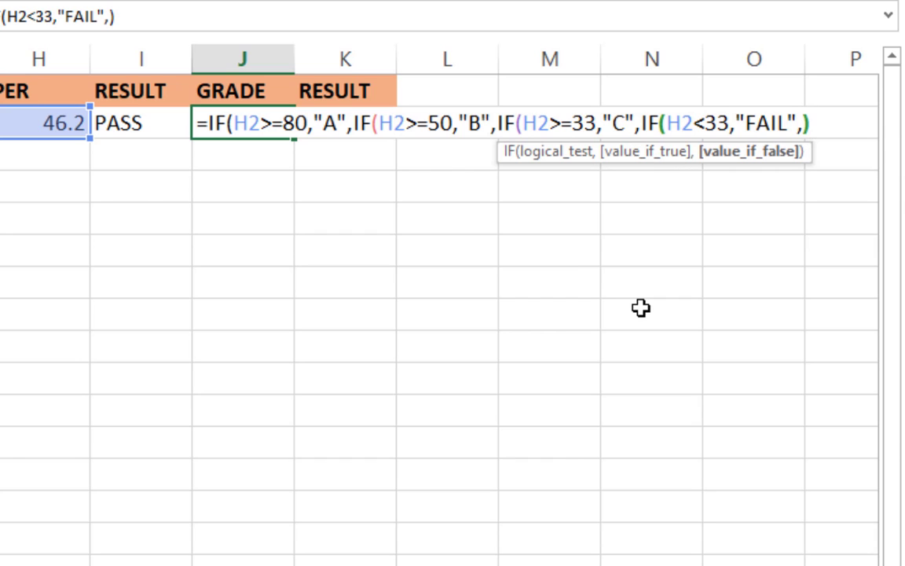
key("Return")
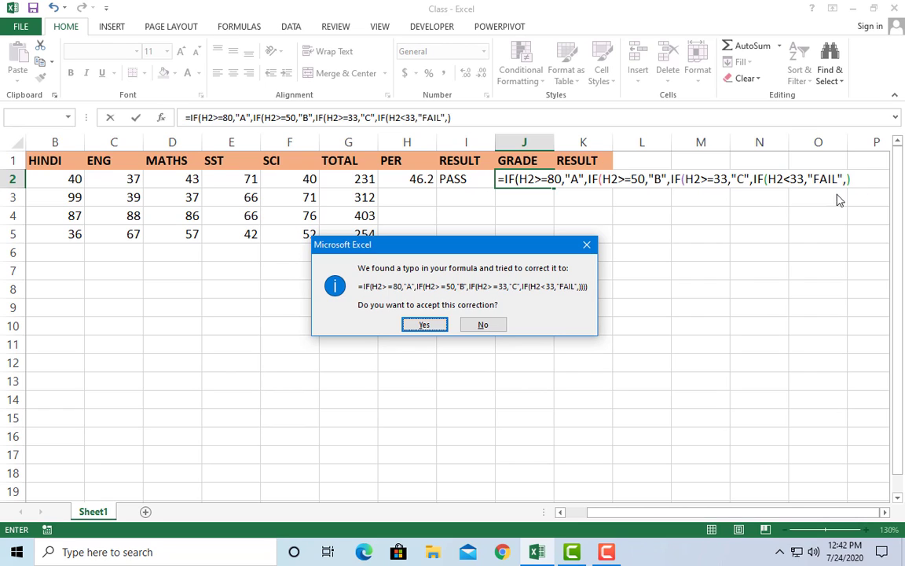
left_click(425, 324)
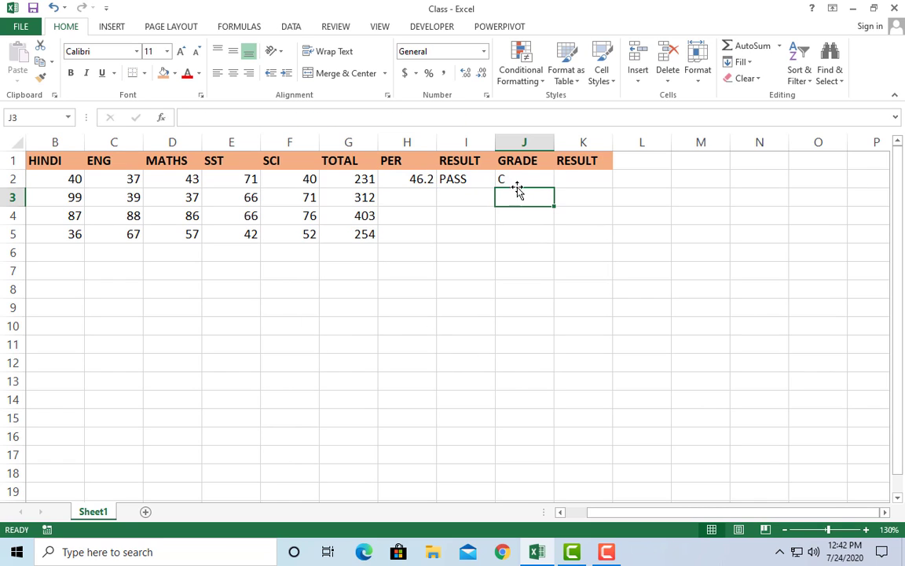
left_click(517, 179)
Test the grade formula with low marks by setting HINDI and ENG in row 2 to 2, and check J2.
left_click_drag(636, 513, 572, 512)
left_click(117, 179)
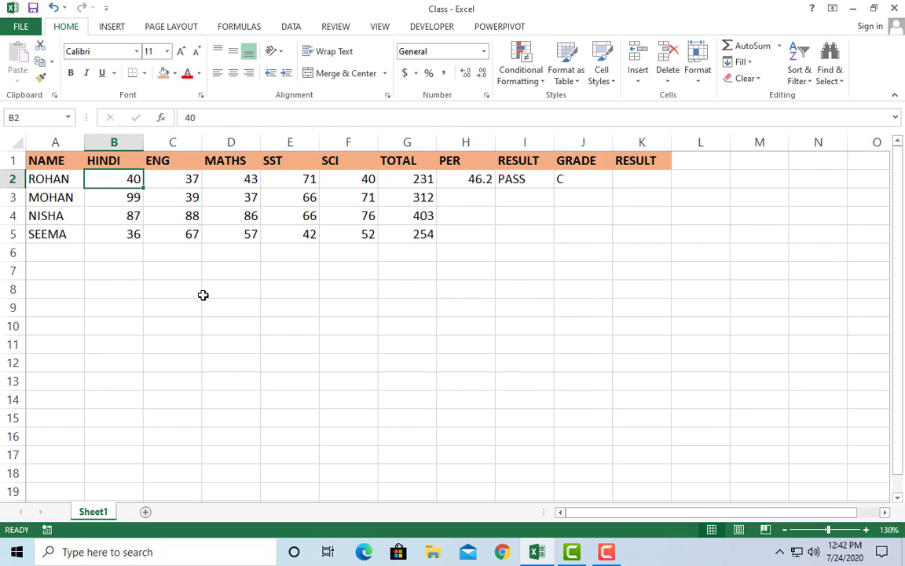
type("2")
key("Tab")
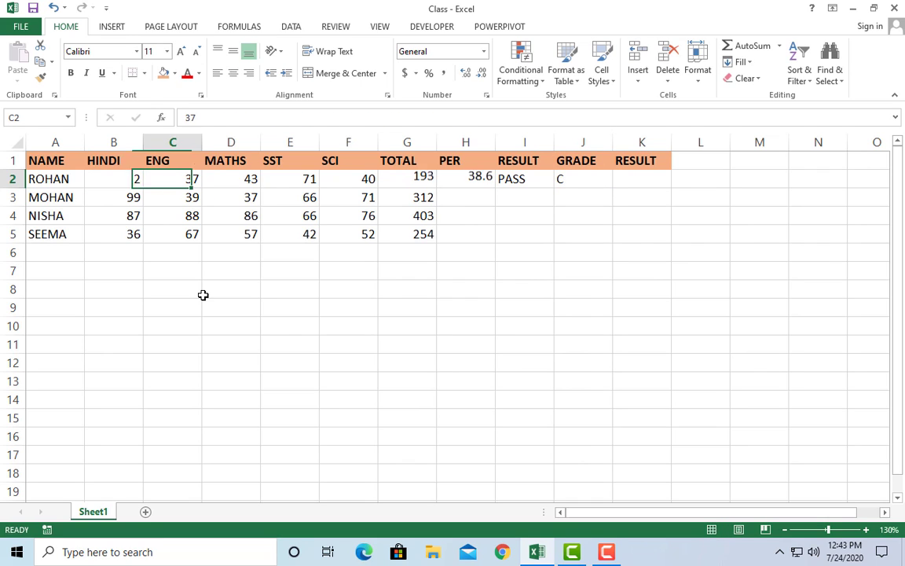
type("2")
key("Tab")
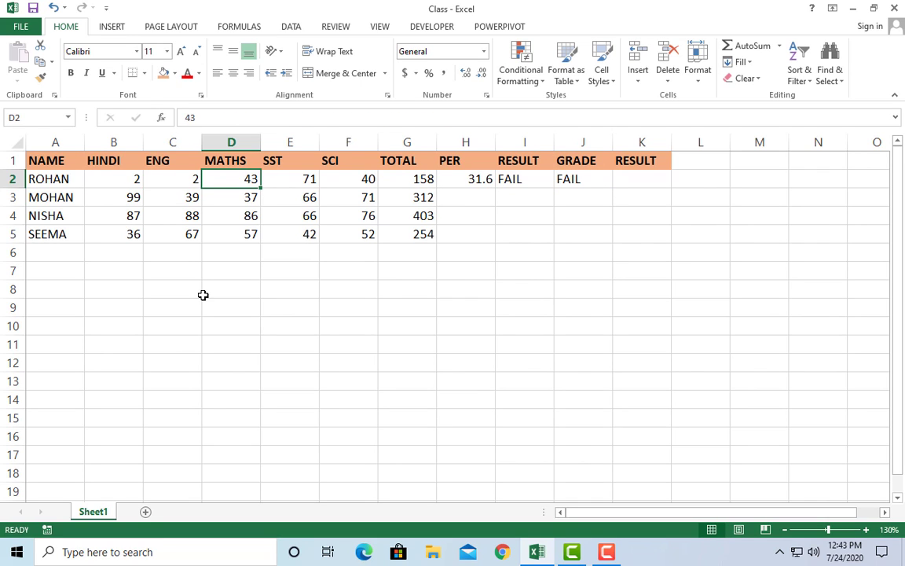
left_click(583, 179)
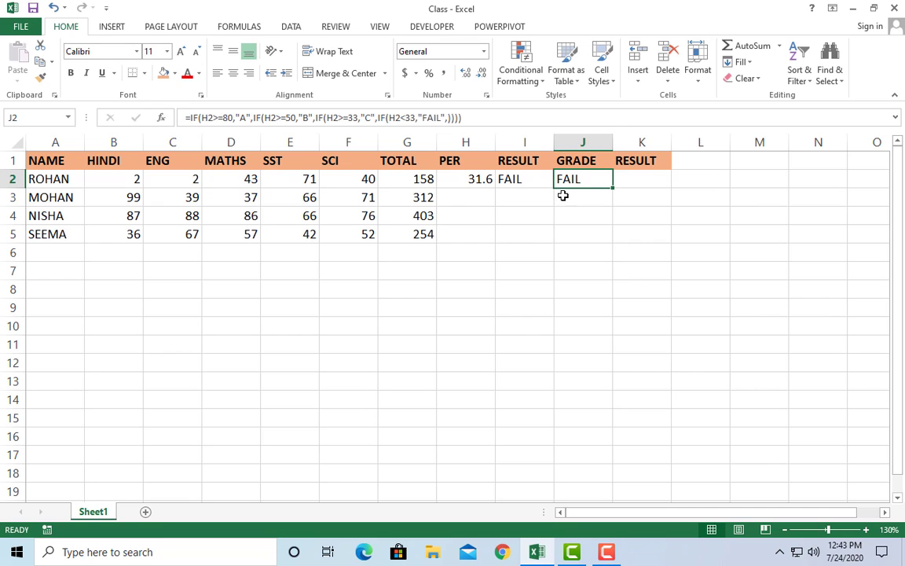
Set the HINDI, ENG and MATHS marks in row 2 to 99 to test the higher grades.
left_click(124, 177)
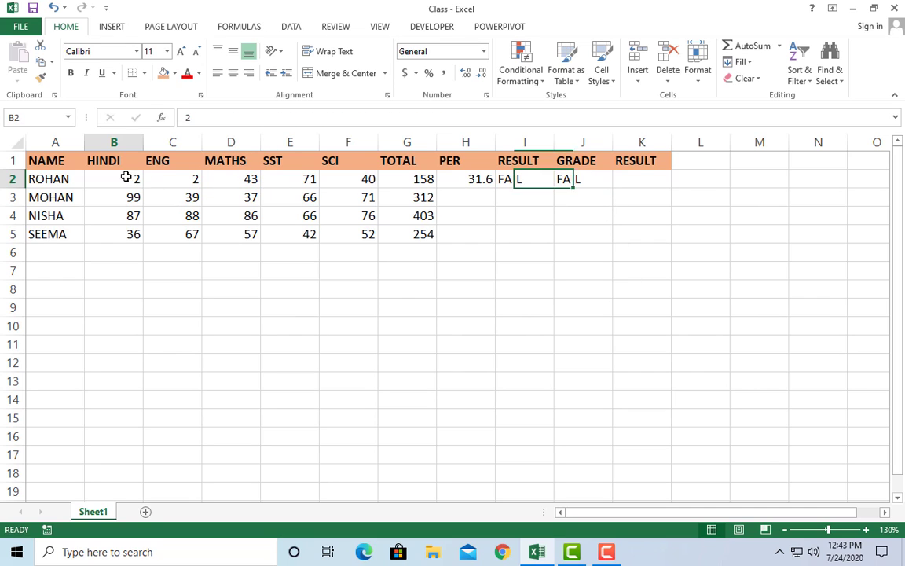
type("9")
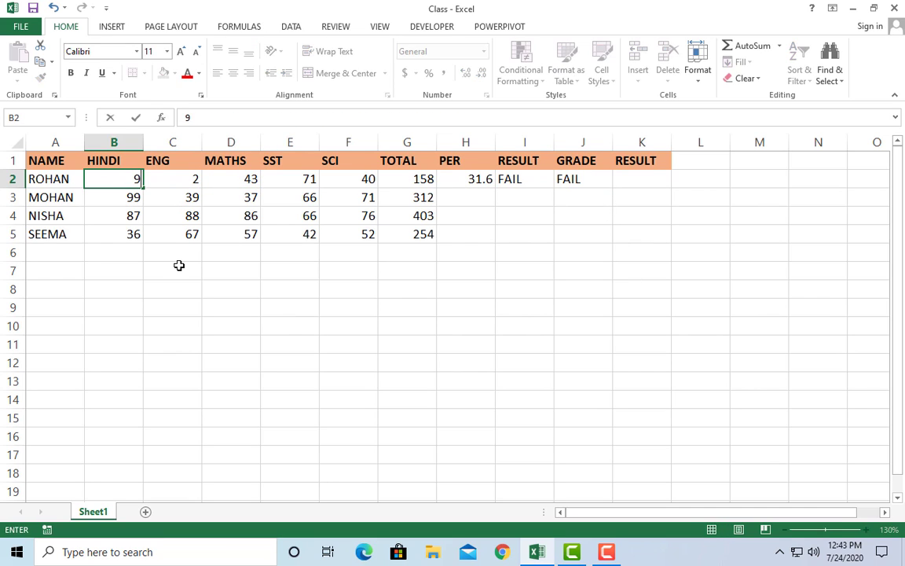
type("9")
key("Tab")
type("99")
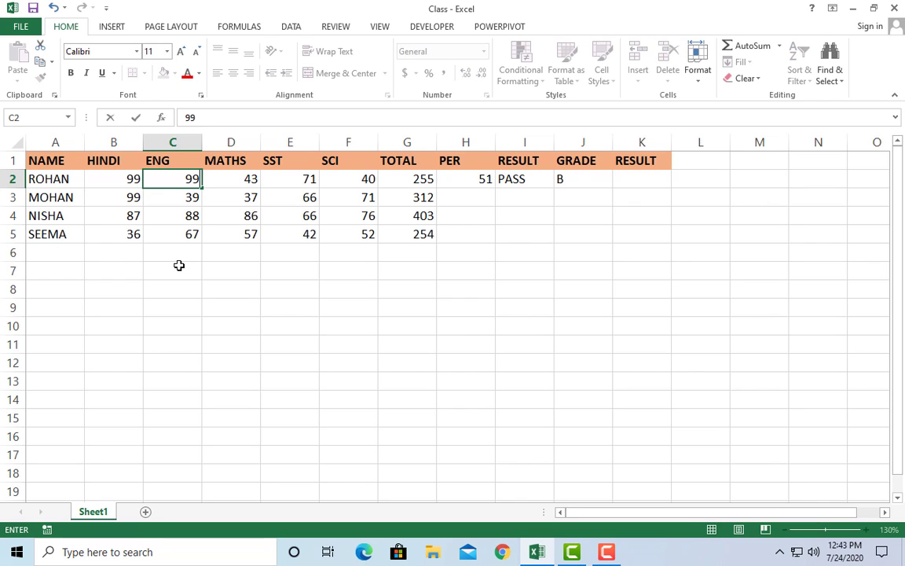
key("Tab")
type("99")
key("Tab")
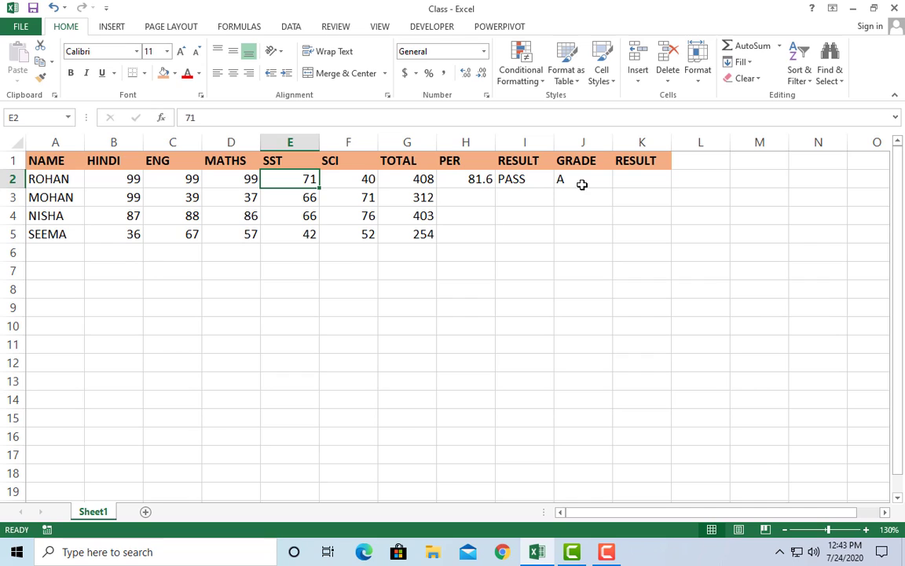
Compare the grade in J2 with the percentage in H2 and review the nested IF formula, leaving it as it is.
left_click(570, 191)
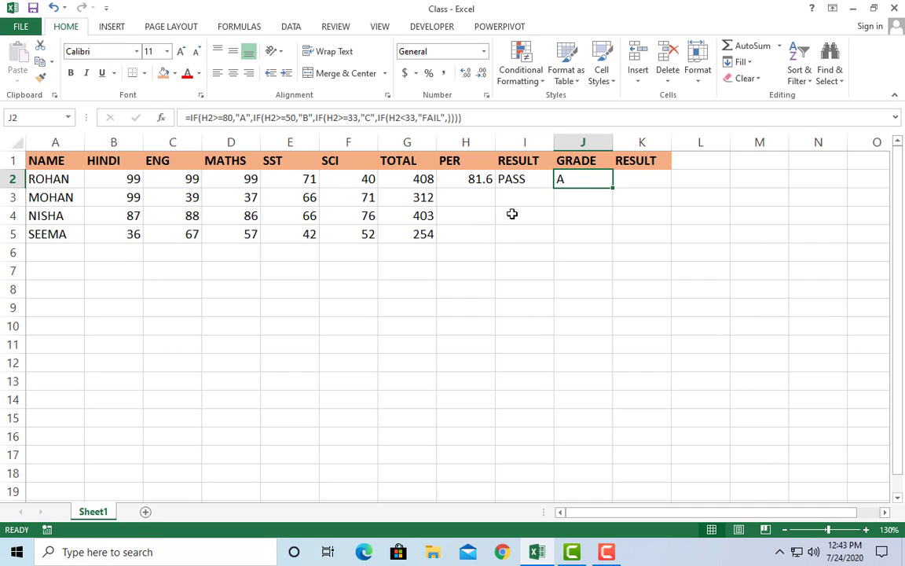
left_click(462, 180)
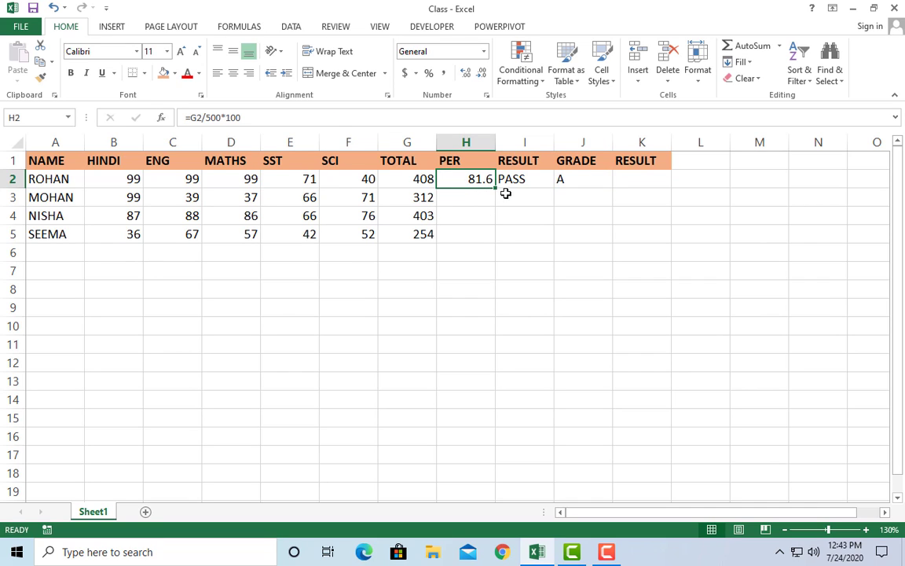
left_click(575, 181)
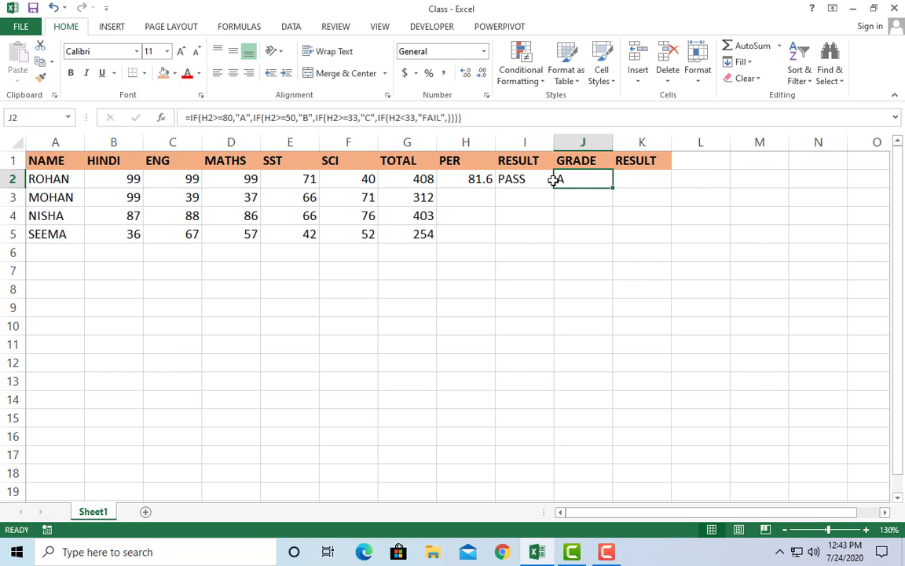
left_click(646, 181)
left_click(566, 180)
key("F2")
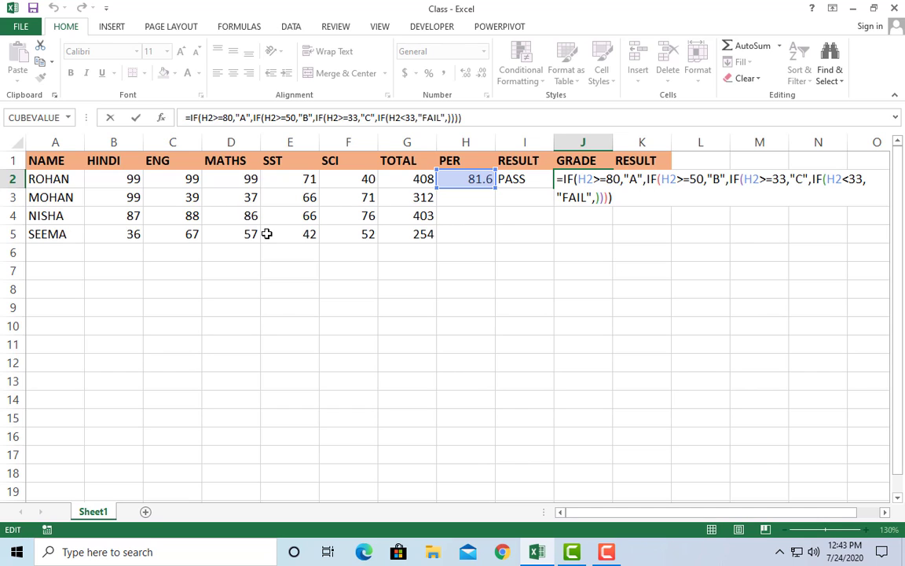
key("ctrl+Return")
key("Right")
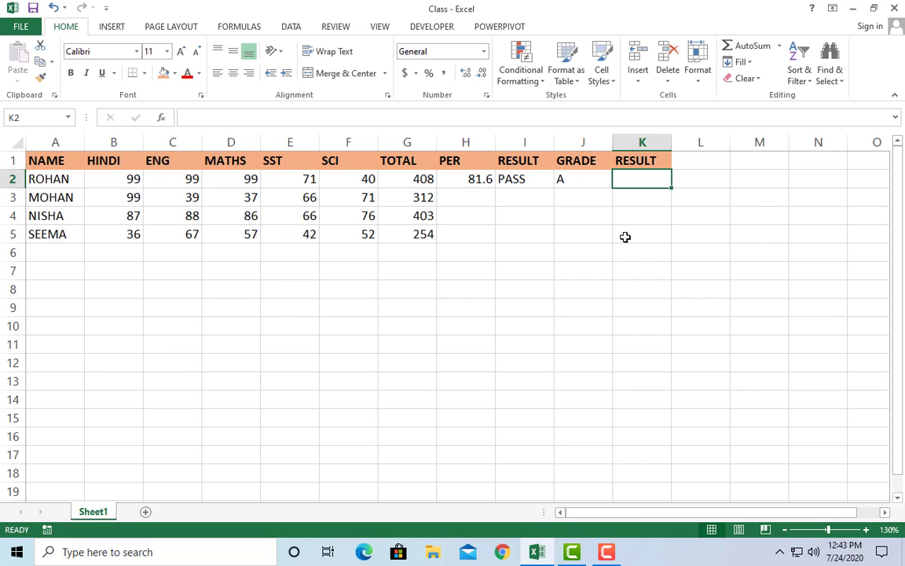
Review the five subject marks in B2:F2 as the basis for the second RESULT column.
left_click(119, 179)
left_click_drag(120, 179, 333, 179)
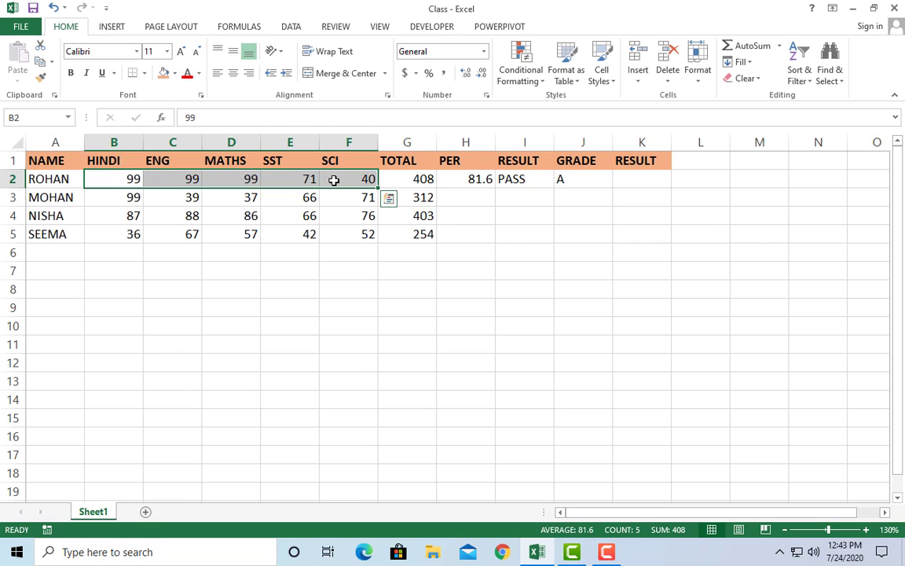
left_click(117, 181)
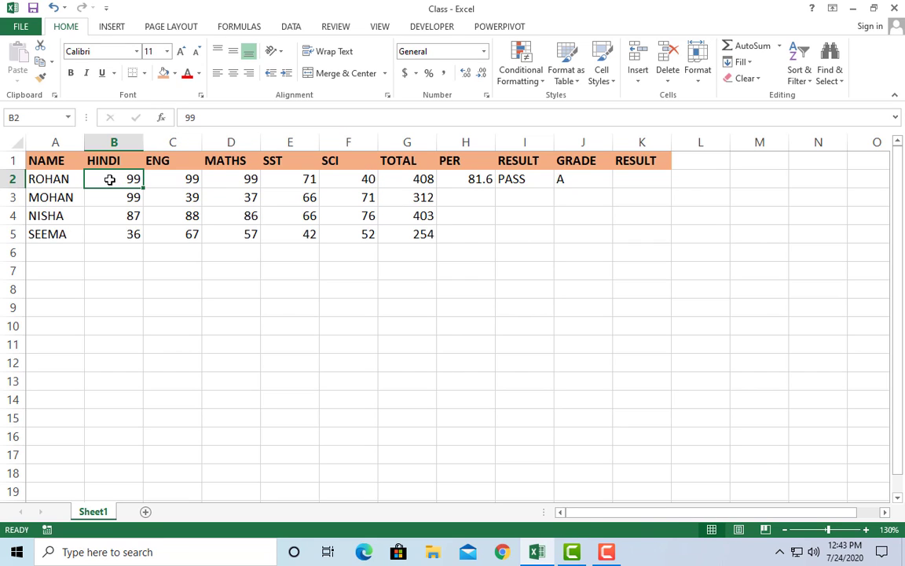
left_click_drag(111, 178, 339, 187)
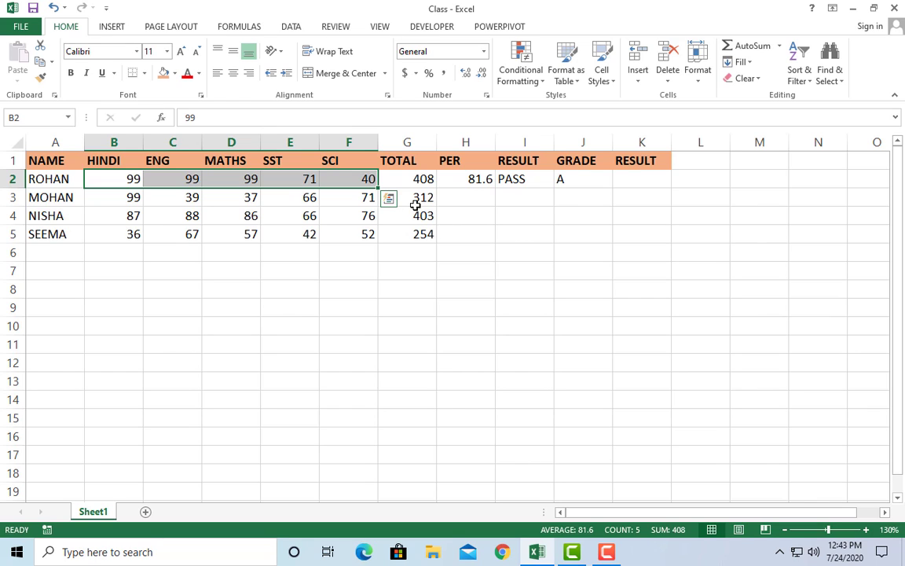
left_click(630, 179)
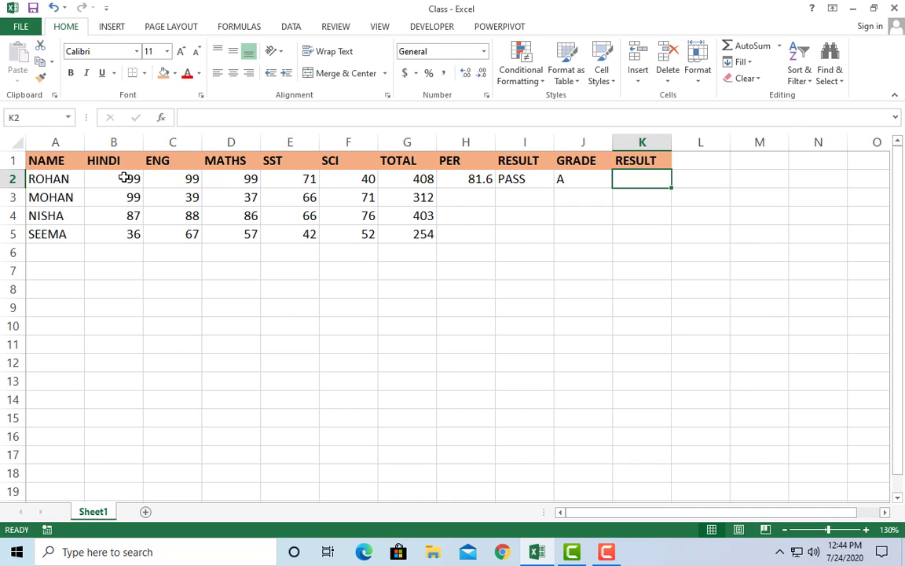
left_click_drag(124, 178, 333, 179)
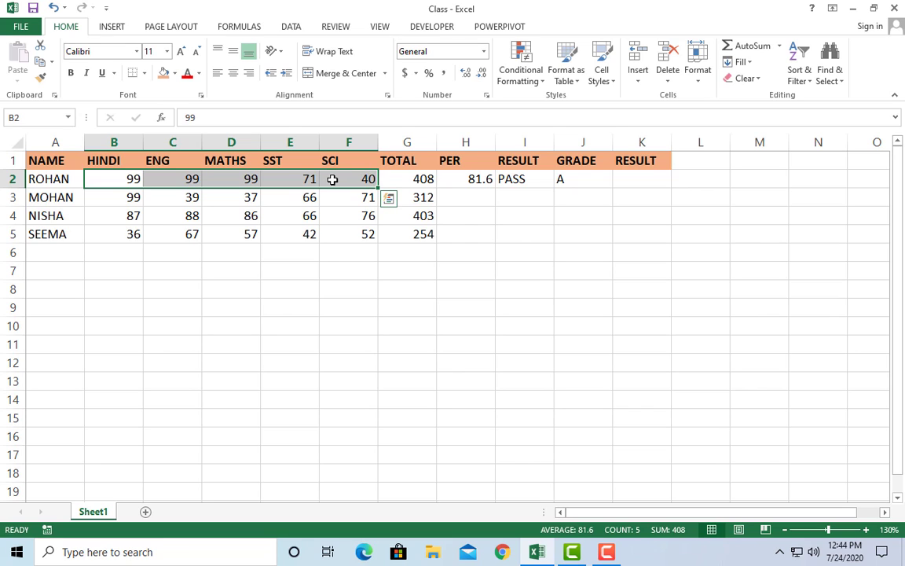
Start an IF formula in K2 whose logical test takes the minimum of the marks, MIN(B2:F2).
left_click(643, 182)
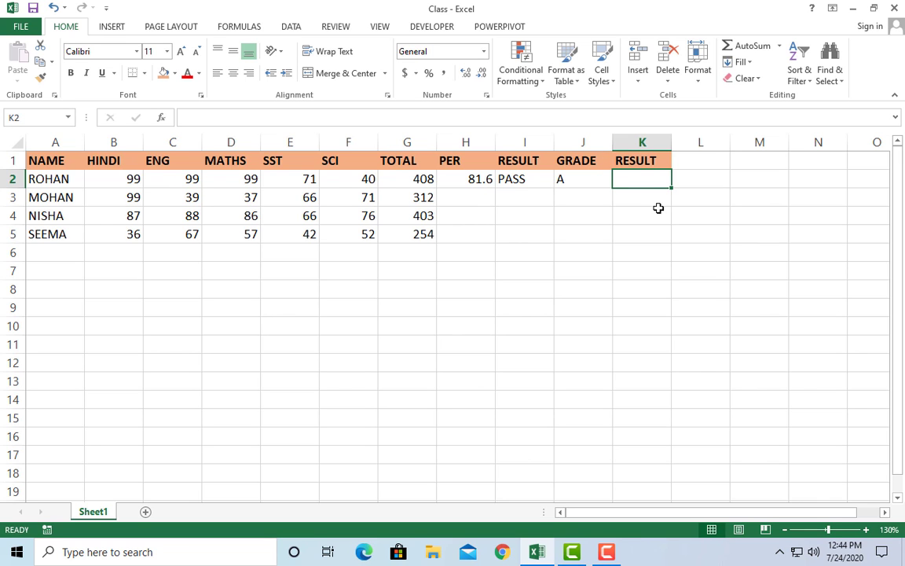
type("=")
type("IF")
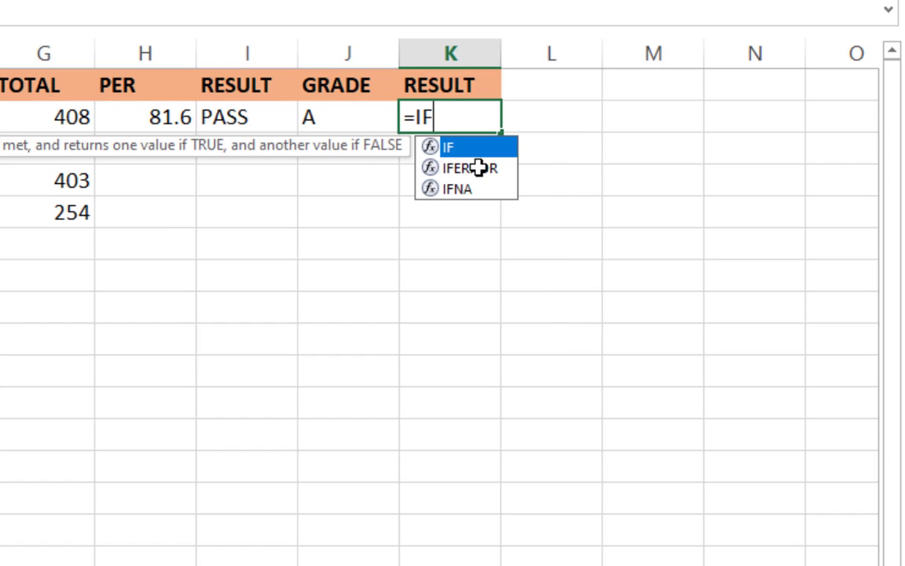
type("(")
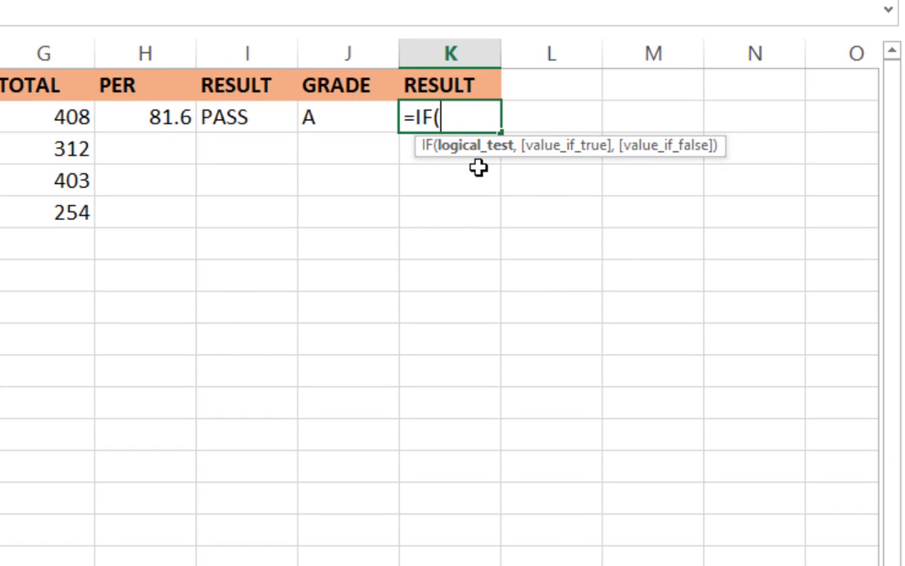
type("MIN")
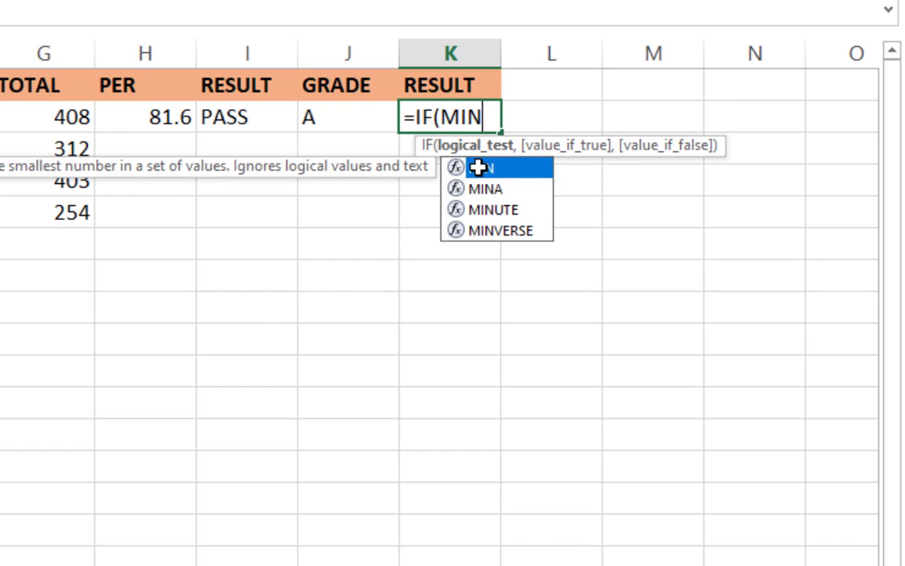
double_click(478, 167)
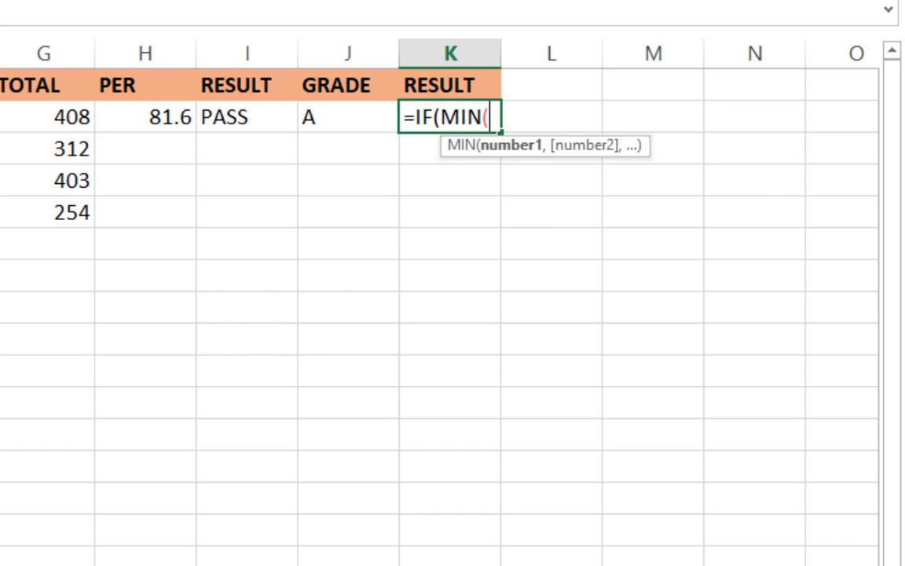
type("B2:E2")
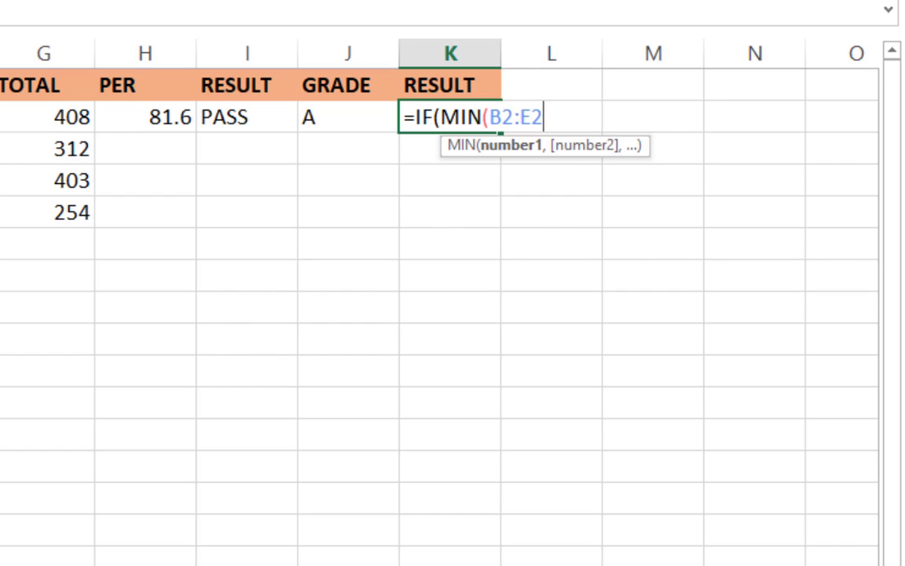
left_click_drag(0, 117, 0, 122)
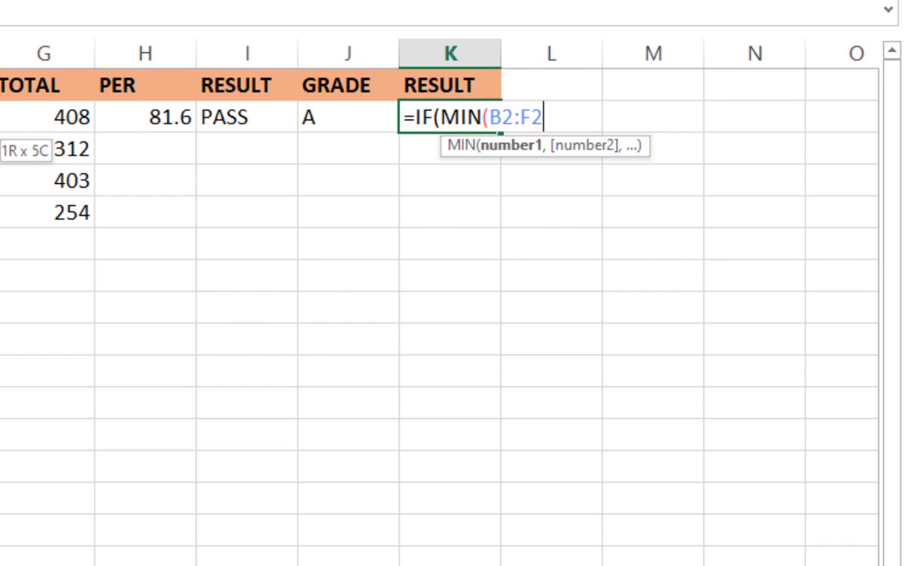
left_click_drag(0, 122, 0, 122)
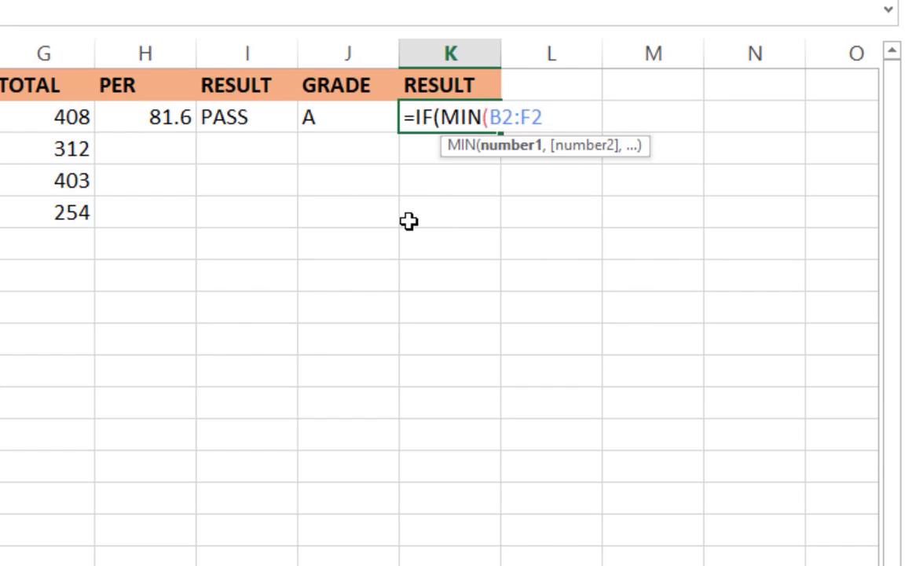
type(")")
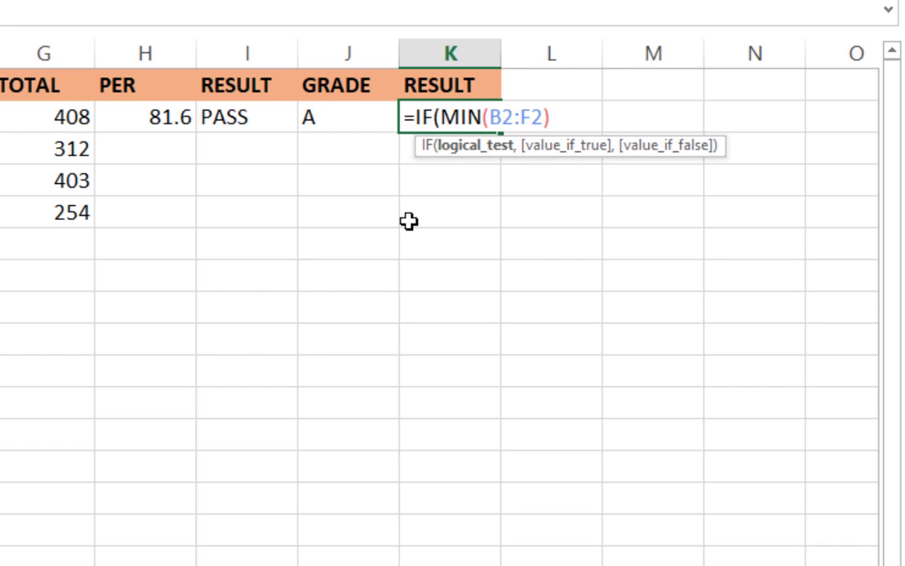
Complete the K2 formula with the condition >=33, returning "PASS" if true and "FAIL" if false.
type(">=33")
type(",")
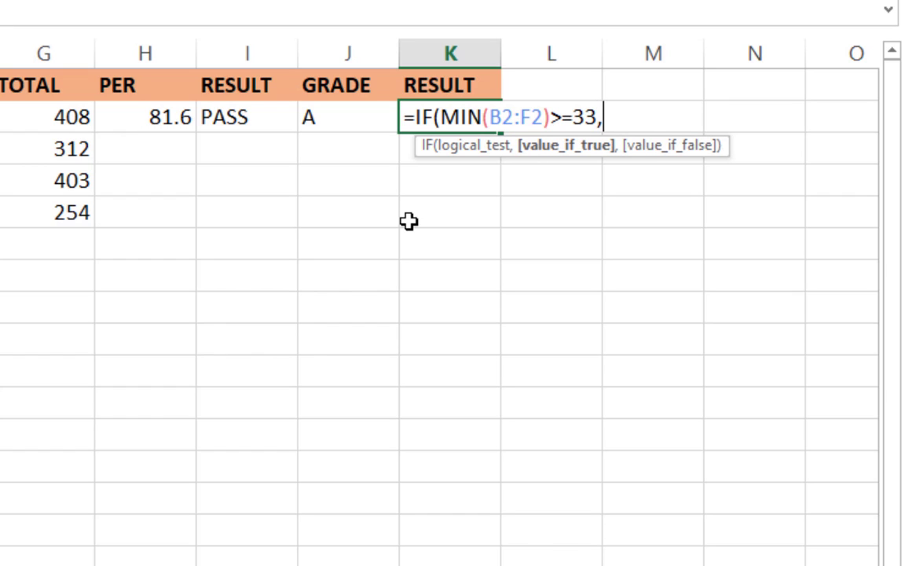
type("\"PASS")
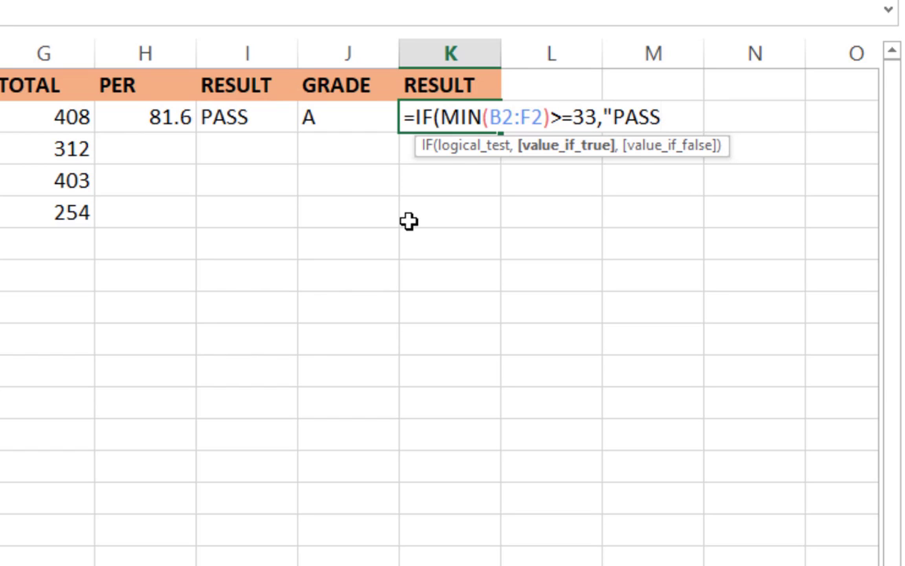
type("\",")
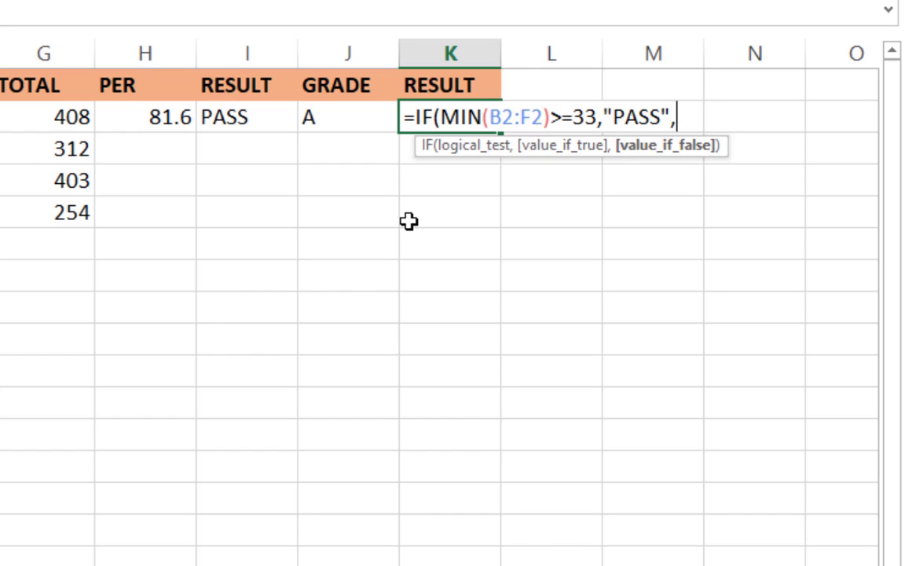
type("\"FAIL")
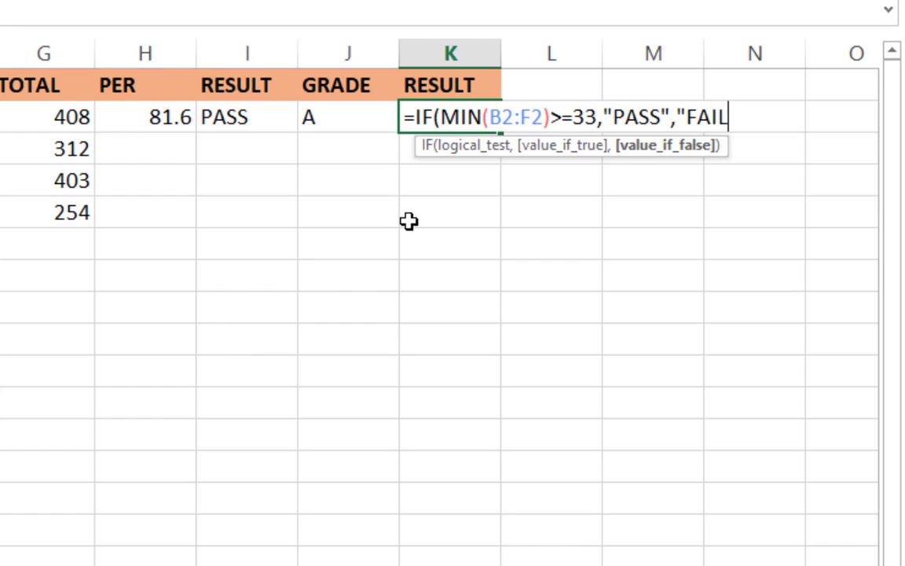
type("\")")
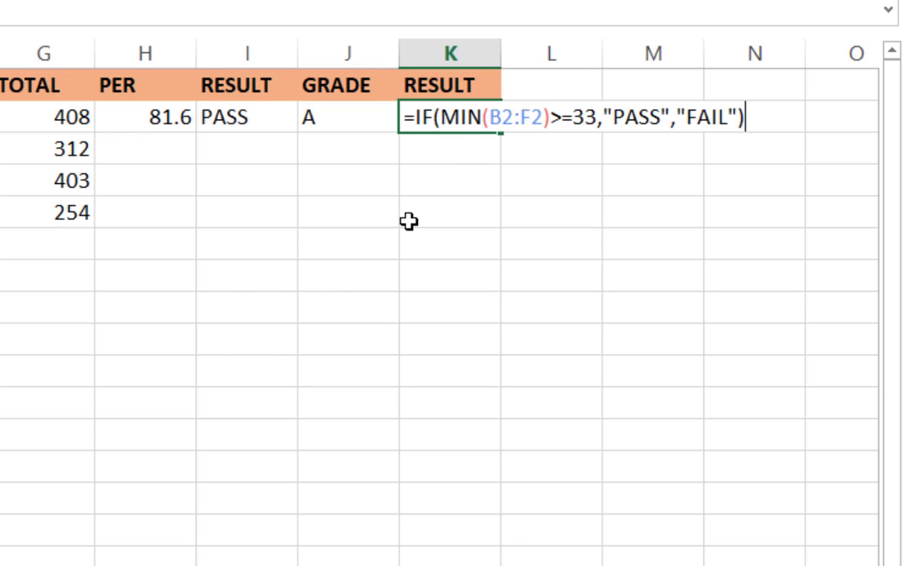
key("Return")
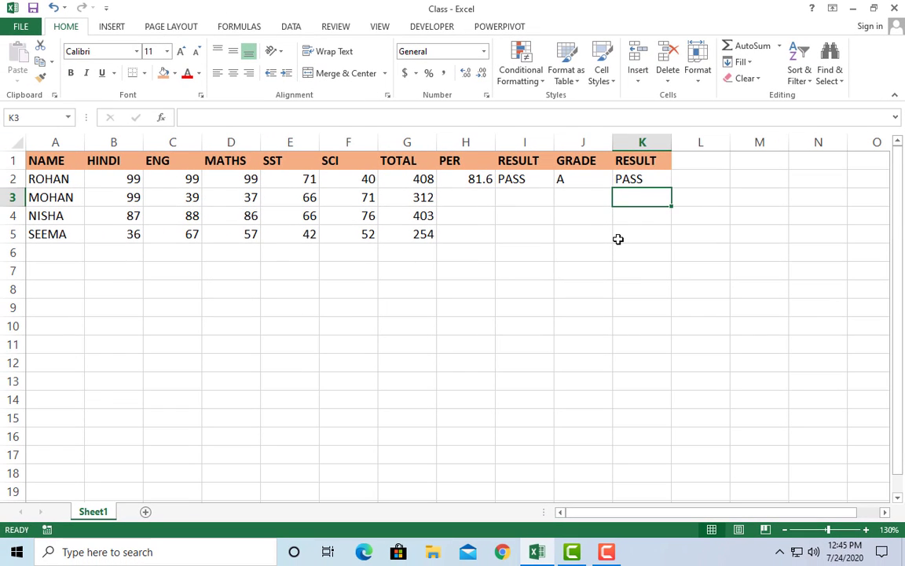
Review the K2 formula and go through the individual subject marks in row 2 that it evaluates.
key("Up")
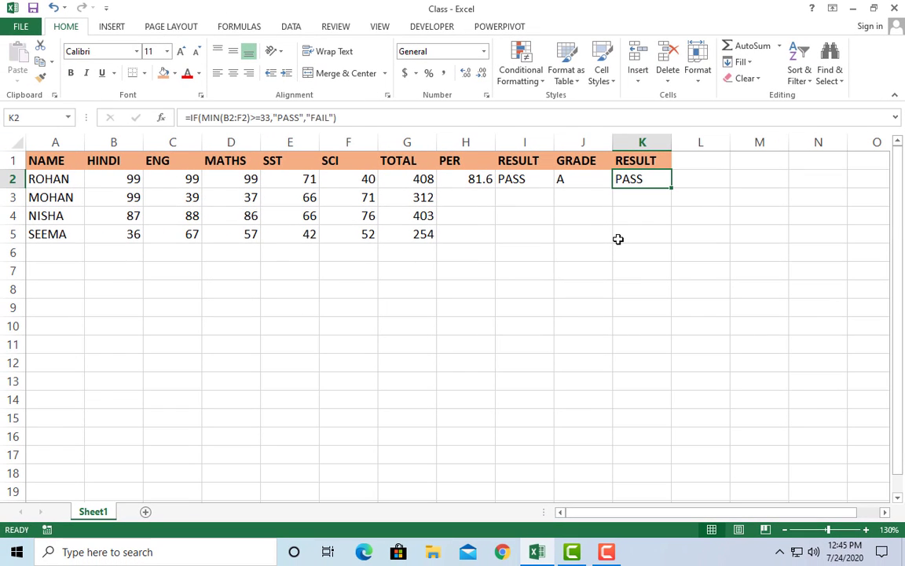
key("Left")
key("Left")
key("Left")
key("Left")
key("Left")
key("Left")
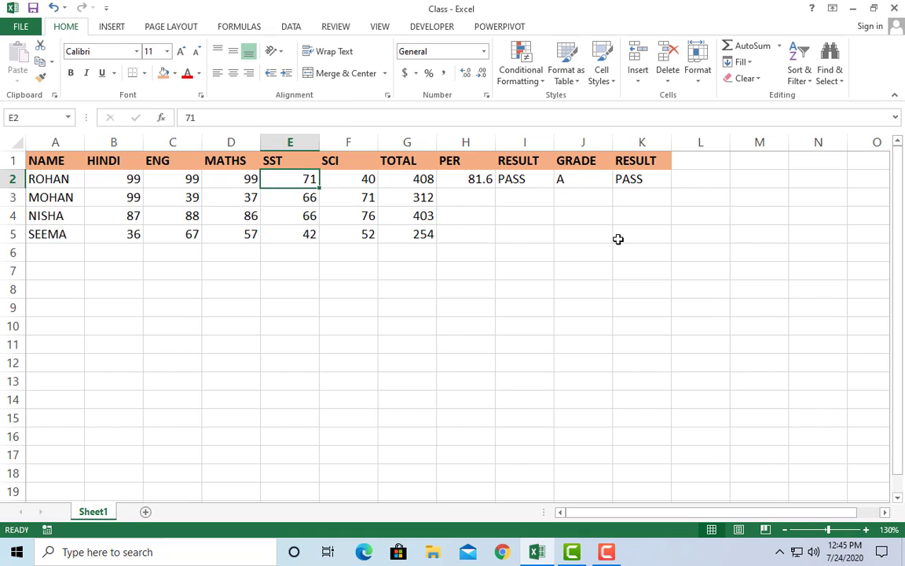
key("Left")
key("Left")
key("Left")
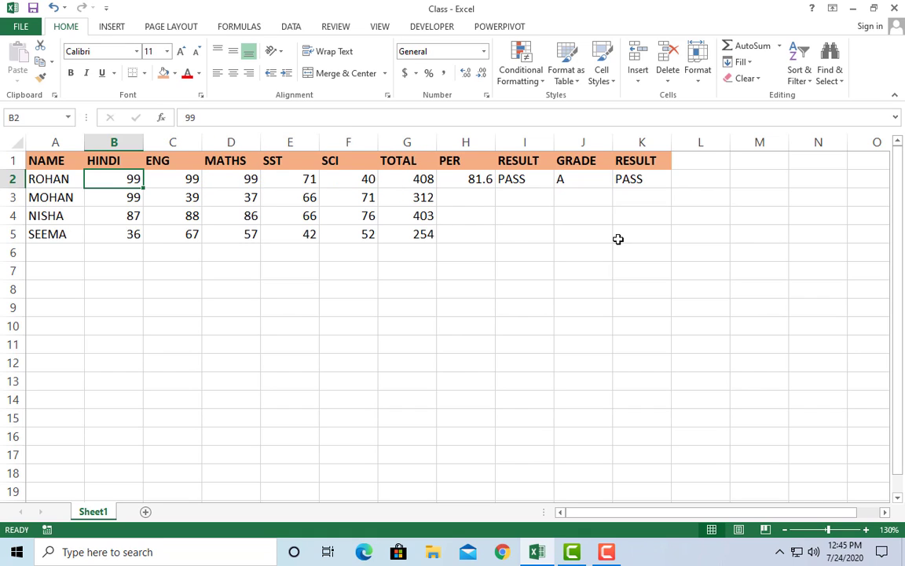
key("Right")
key("Right")
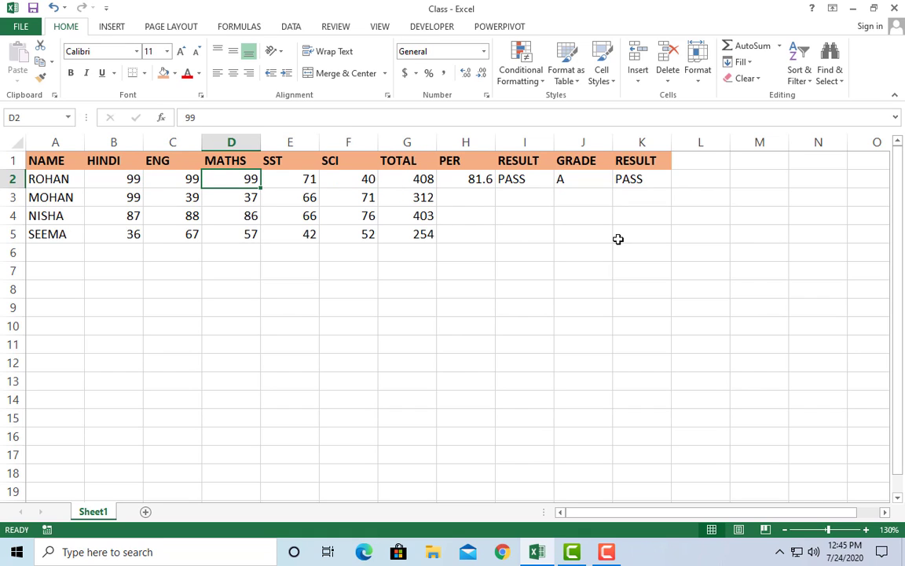
key("Left")
key("Left")
key("Right")
key("Right")
key("Right")
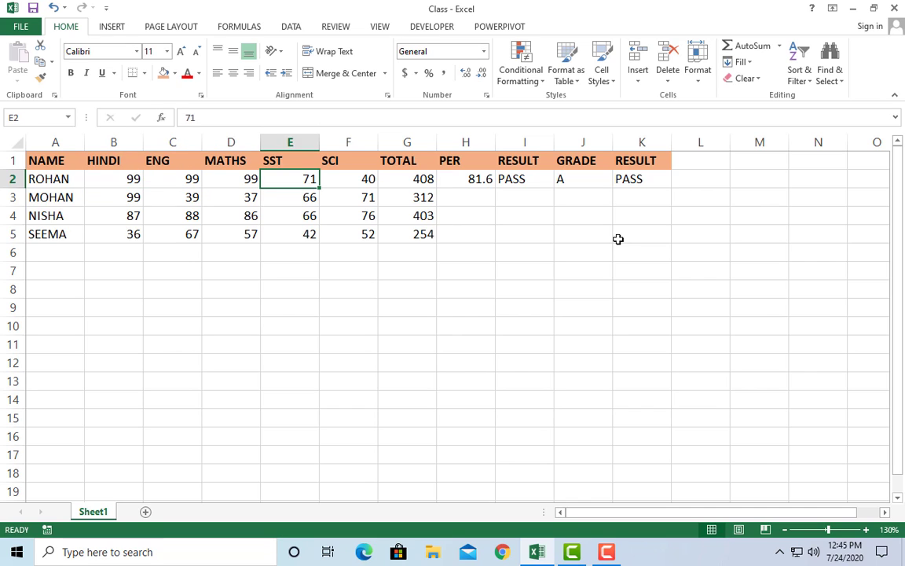
Test the minimum-marks formula by setting the ENG mark in C2 to 20, and check K2.
key("Left")
key("Left")
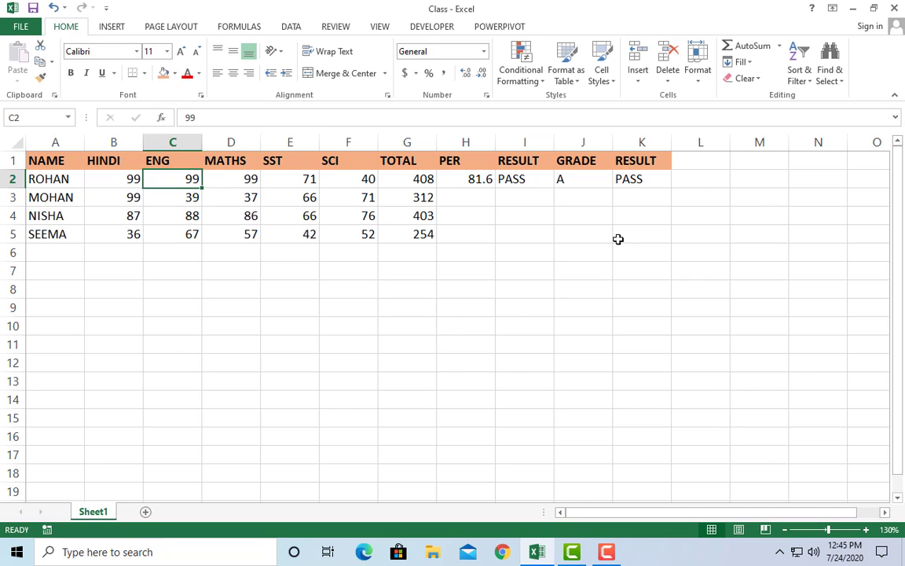
type("20")
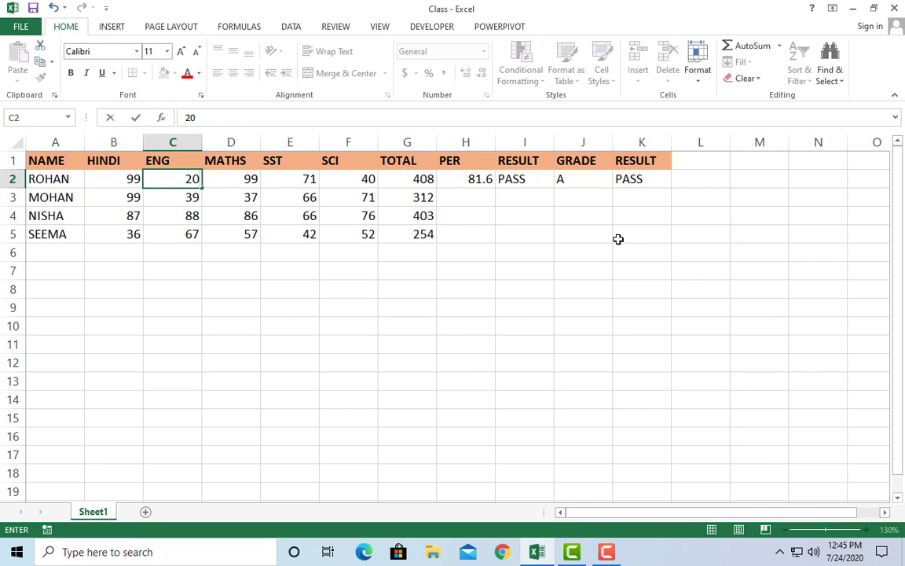
key("Return")
key("Up")
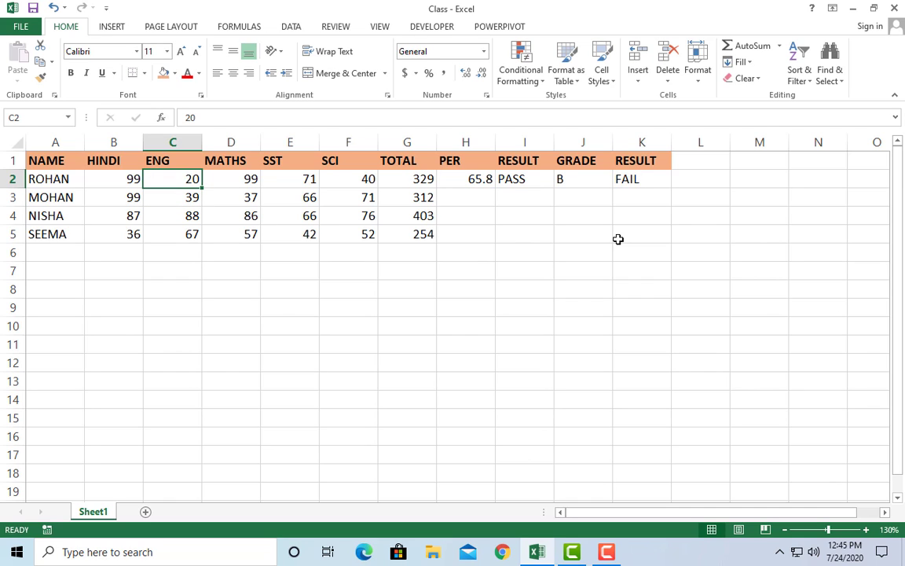
left_click(640, 180)
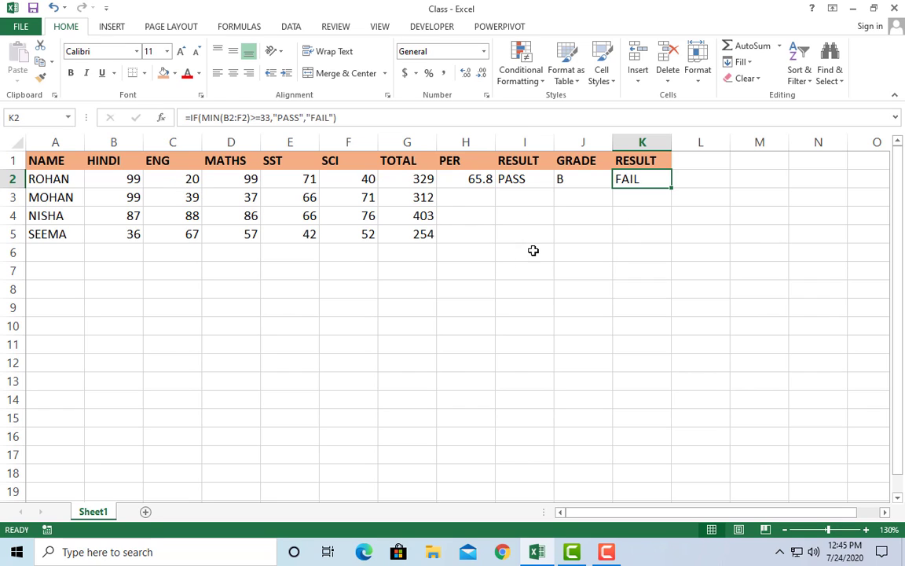
Set the ENG mark in C2 to 40 and check the result in K2.
left_click(182, 181)
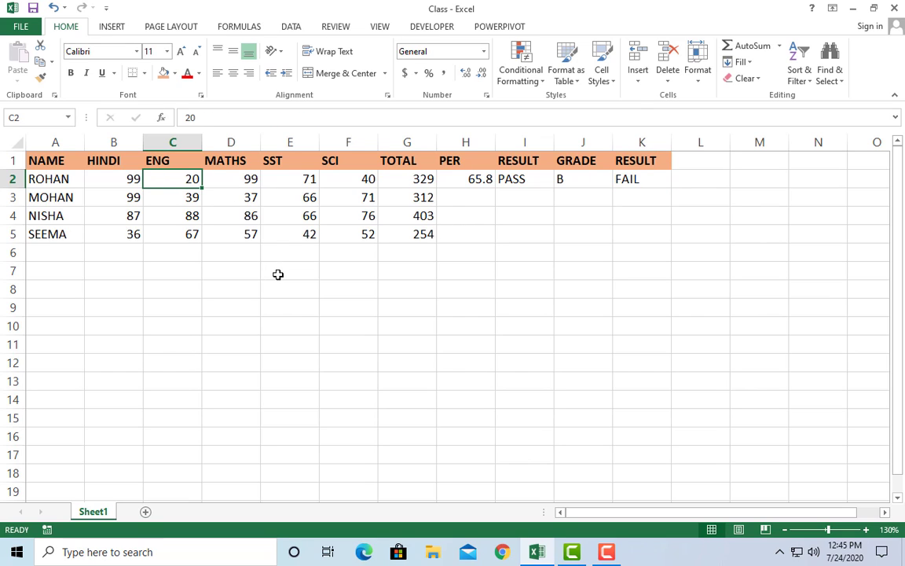
type("40")
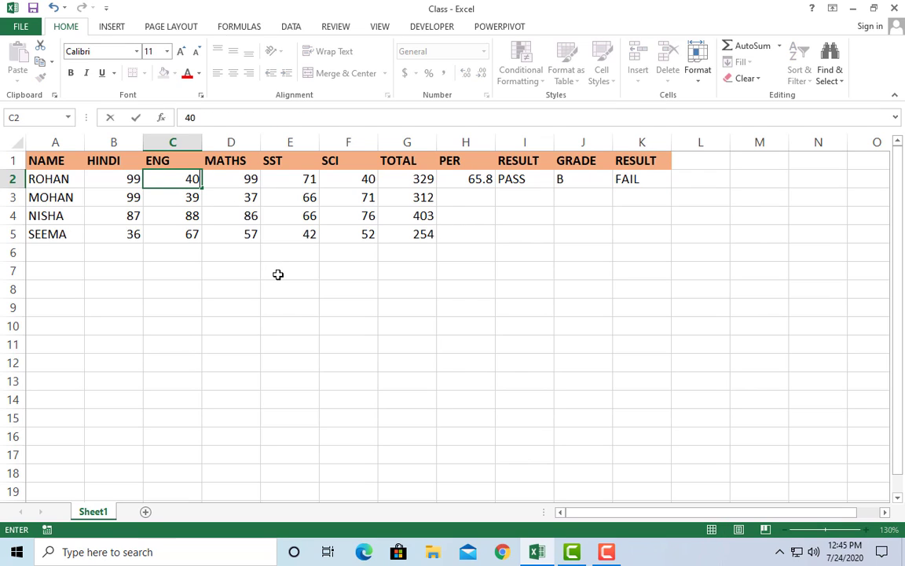
key("Return")
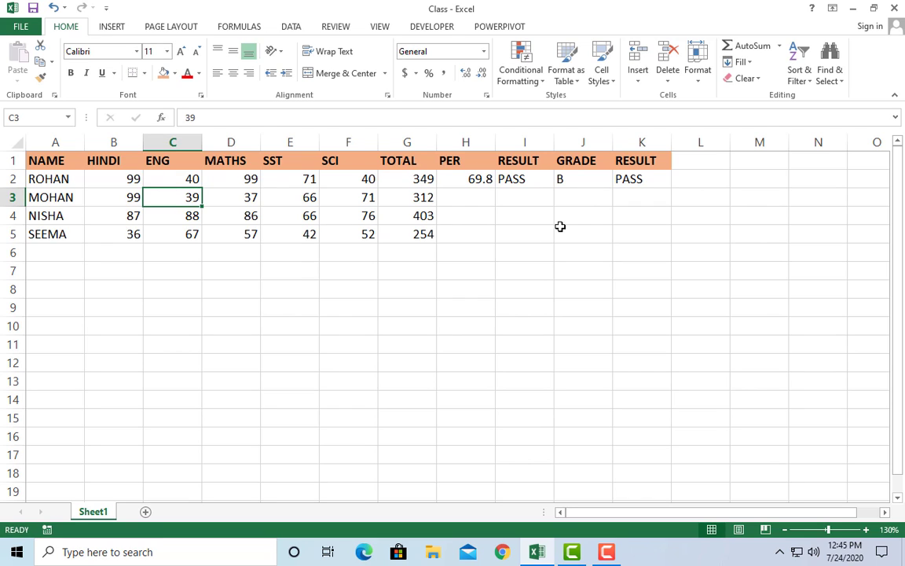
left_click(638, 178)
Review the IF formula in I2, nested IF in J2 and IF with MIN in K2 unchanged, and minimize the workbook window.
left_click(516, 180)
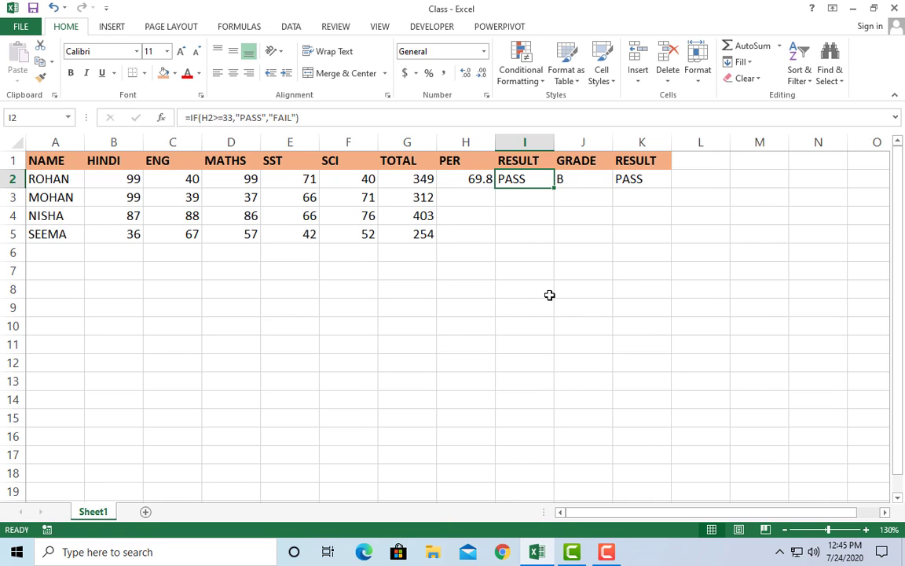
key("F2")
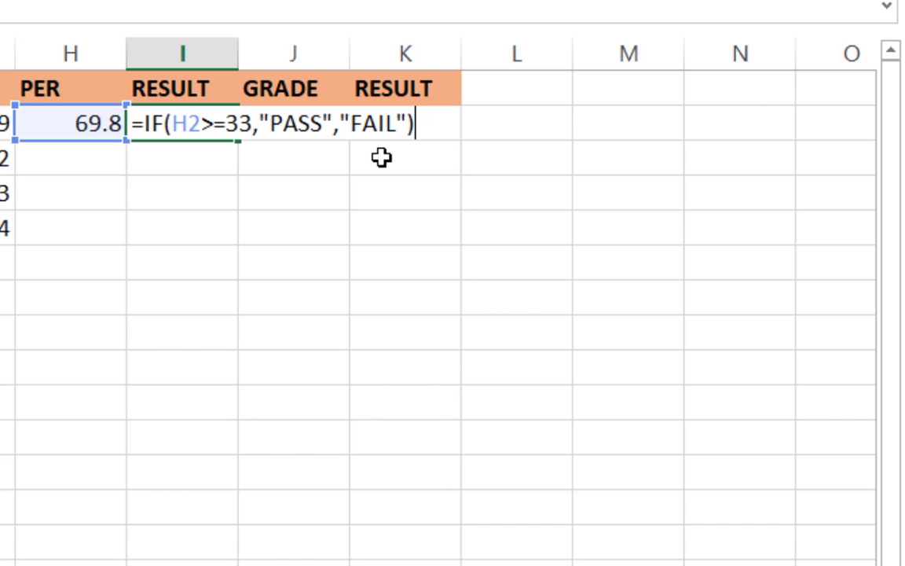
key("ctrl+Return")
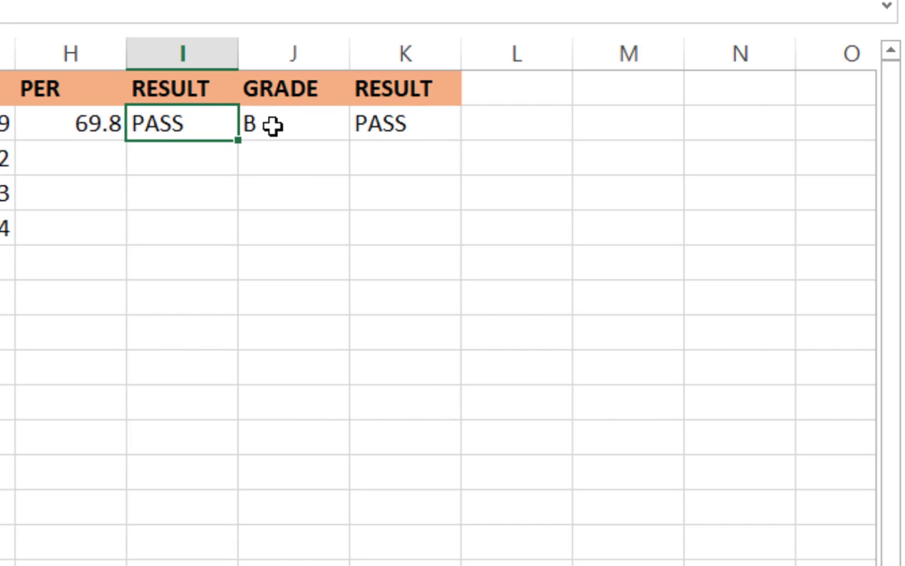
left_click(273, 125)
key("F2")
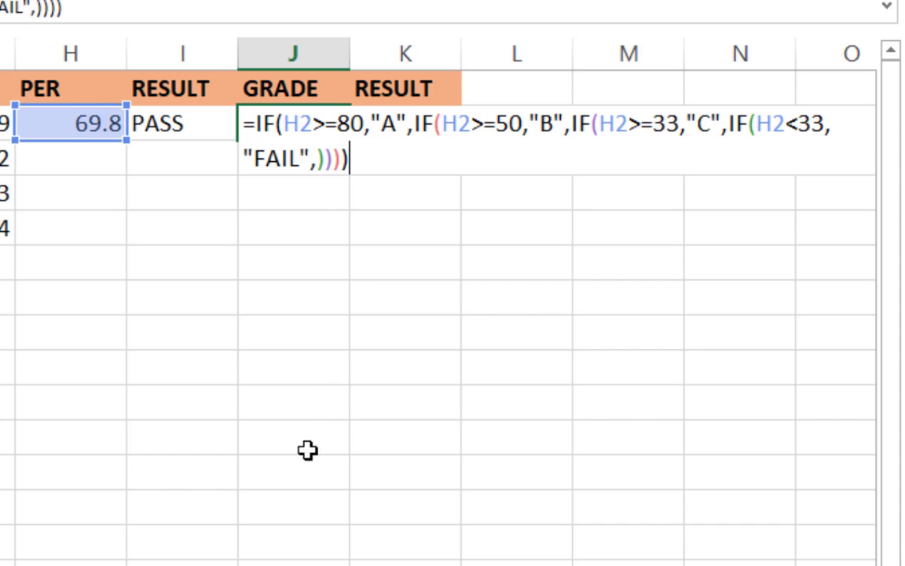
scroll(445, 314, "right", 1)
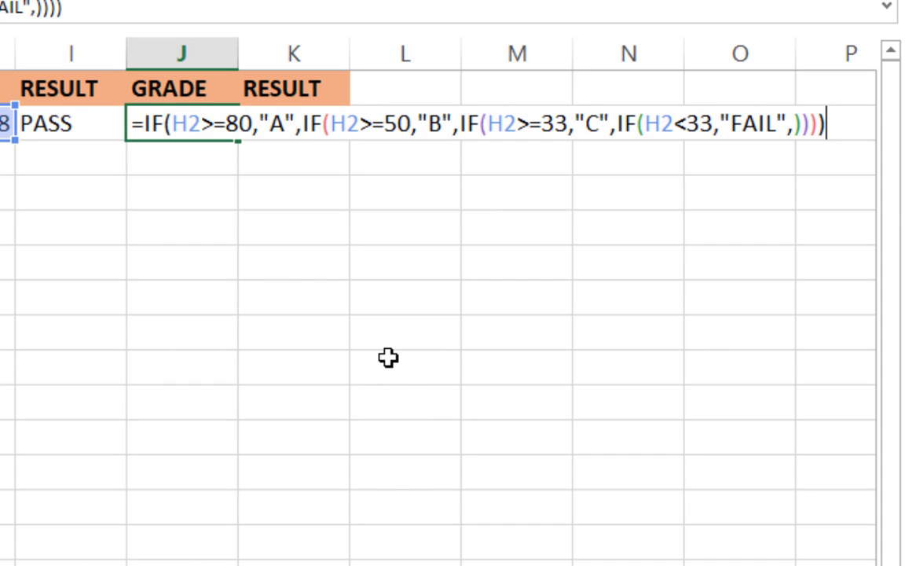
key("ctrl+Return")
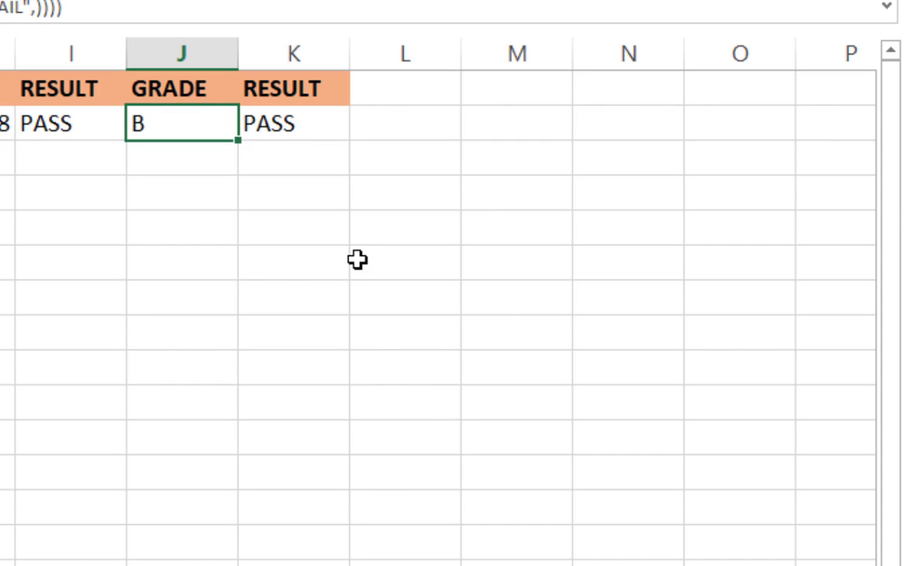
left_click(302, 128)
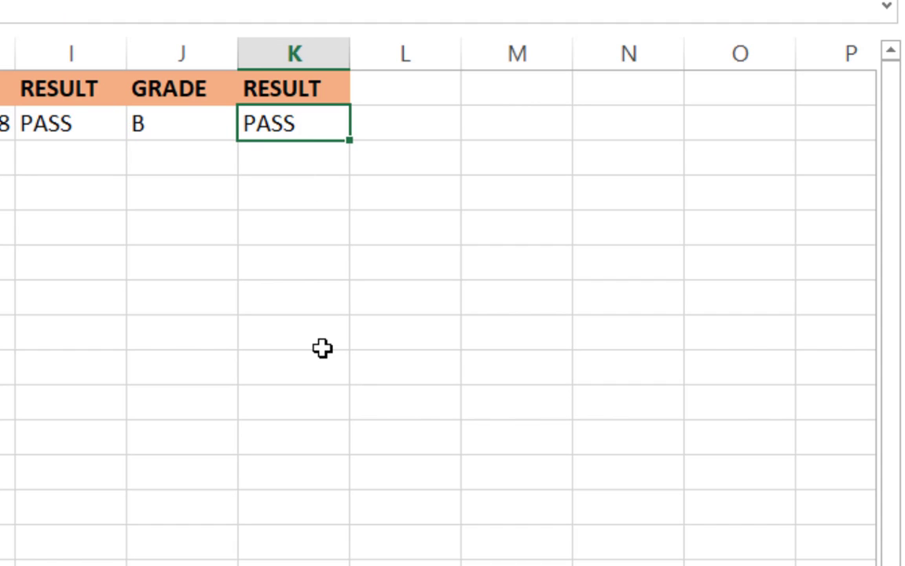
key("F2")
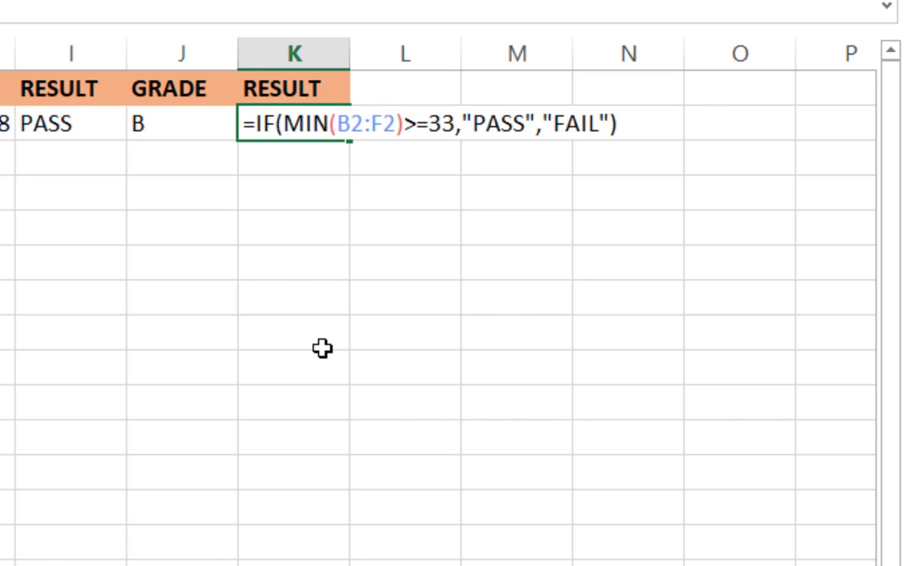
key("Escape")
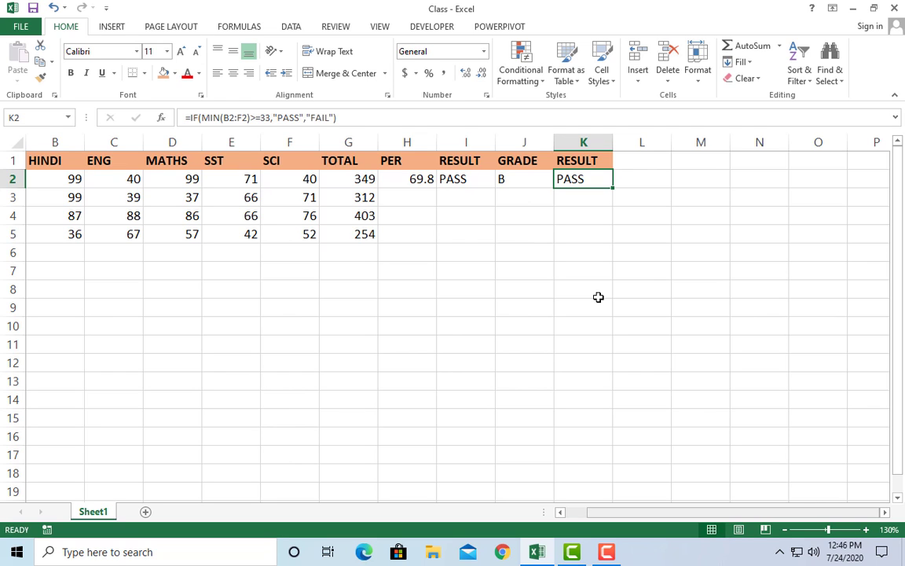
left_click(854, 9)
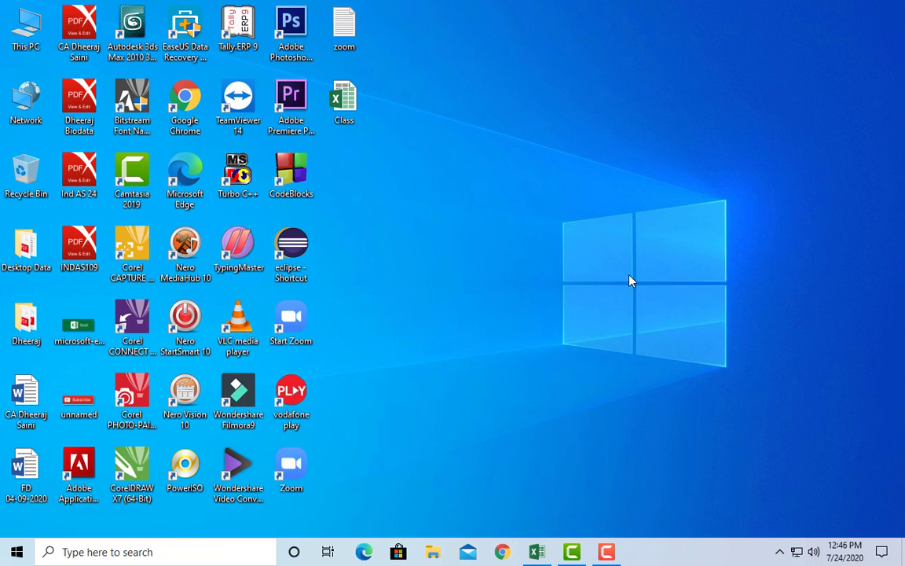